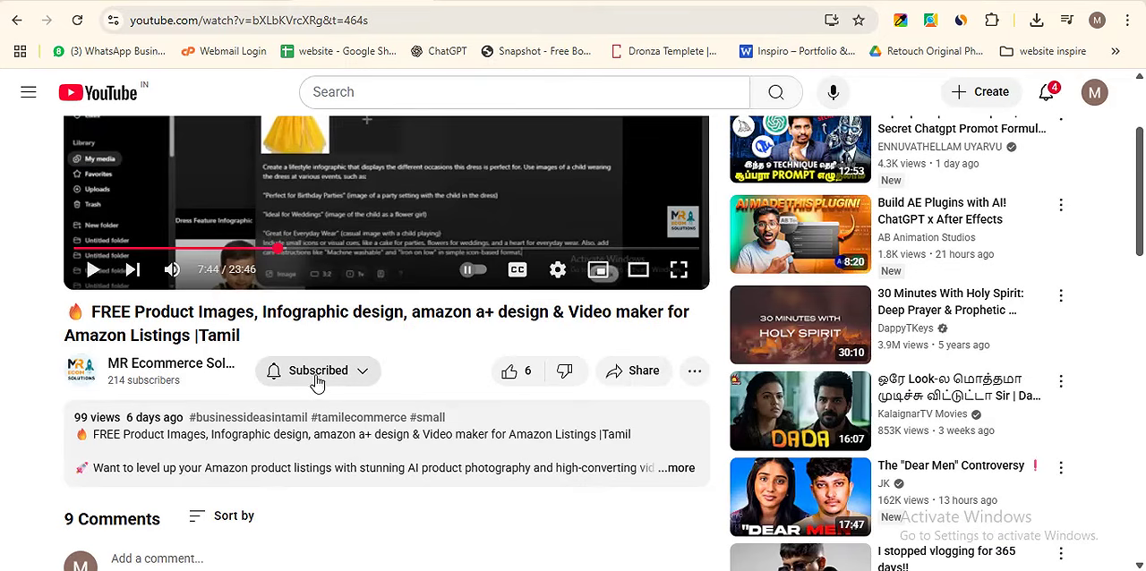
- Expand the pinned comment about premium tools and price comparison under the YouTube video on free Amazon product images
{"action": "scroll", "coordinate": [320, 394], "scroll_direction": "down", "scroll_amount": 3}
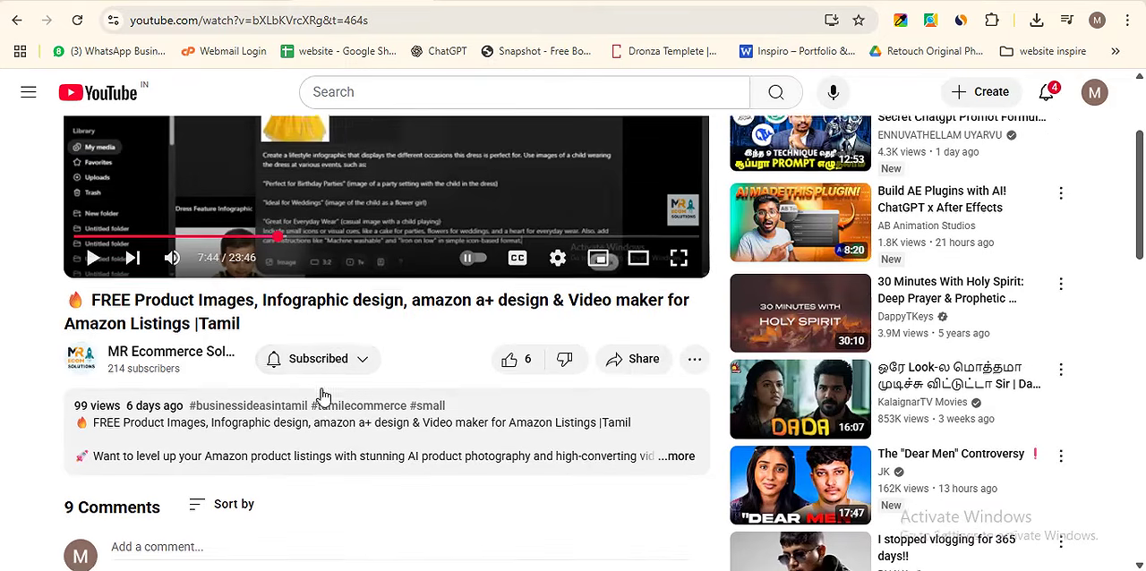
{"action": "scroll", "coordinate": [324, 385], "scroll_direction": "down", "scroll_amount": 2}
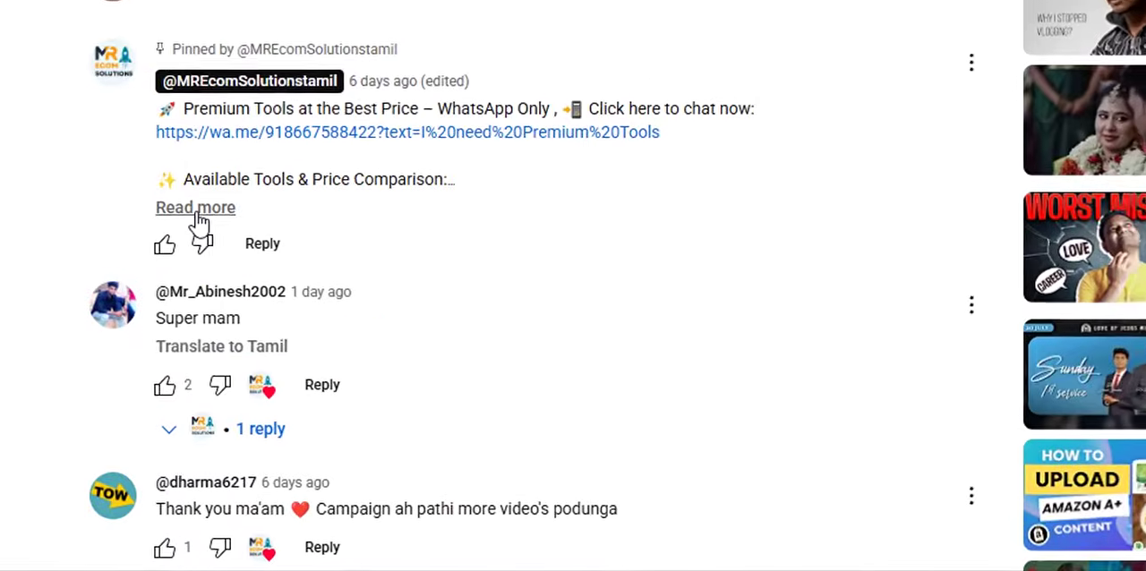
{"action": "left_click", "coordinate": [135, 397]}
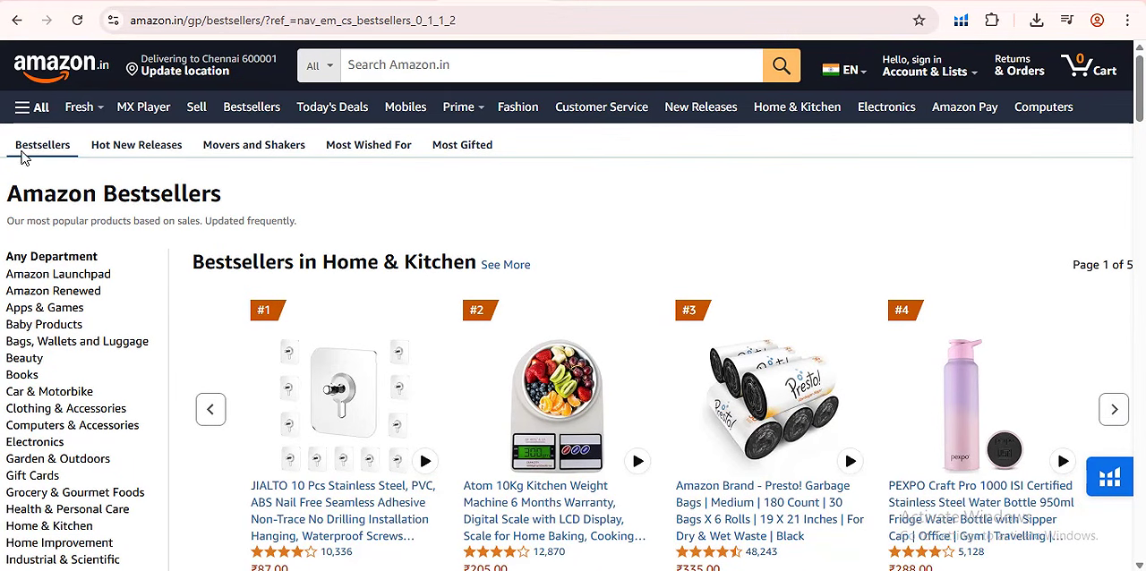
- Examine the top-ranked products in the different departments on the Amazon.in Bestsellers page
{"action": "scroll", "coordinate": [457, 350], "scroll_direction": "down", "scroll_amount": 3}
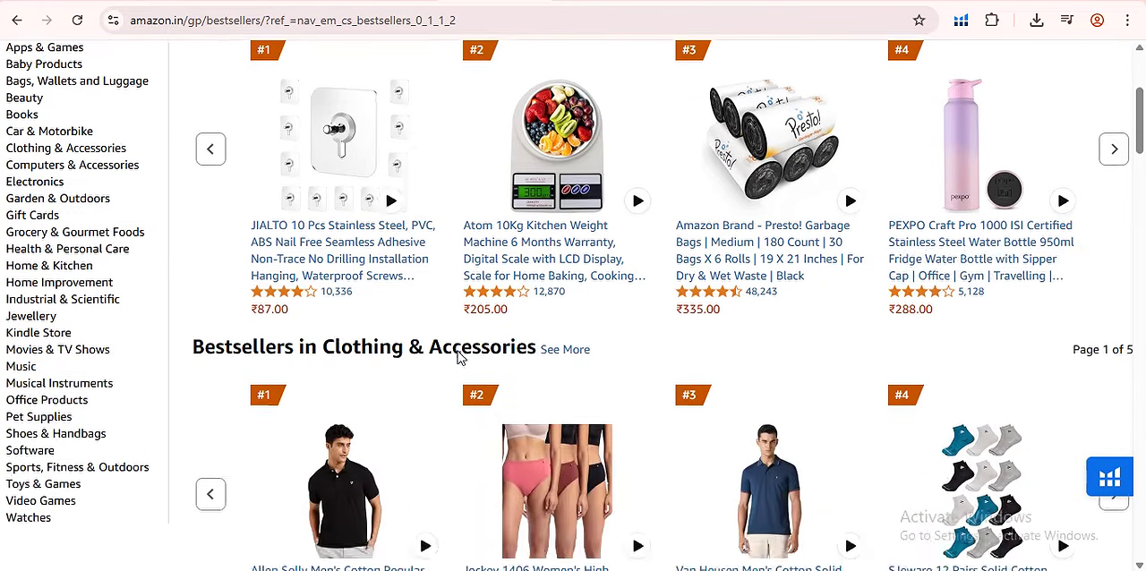
{"action": "scroll", "coordinate": [457, 351], "scroll_direction": "down", "scroll_amount": 13}
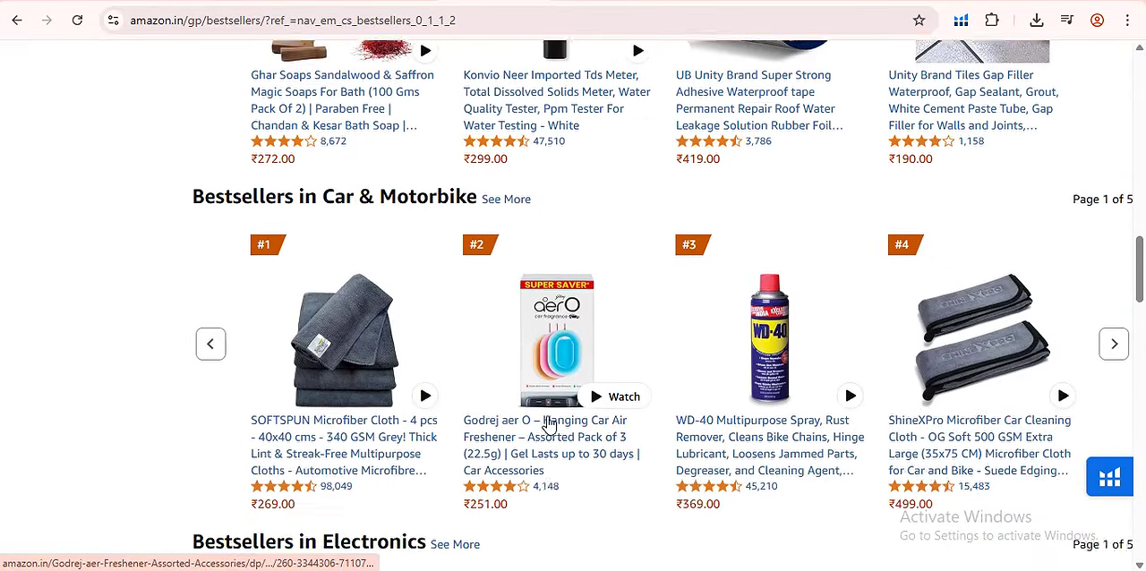
{"action": "scroll", "coordinate": [549, 426], "scroll_direction": "down", "scroll_amount": 2}
{"action": "scroll", "coordinate": [538, 434], "scroll_direction": "up", "scroll_amount": 13}
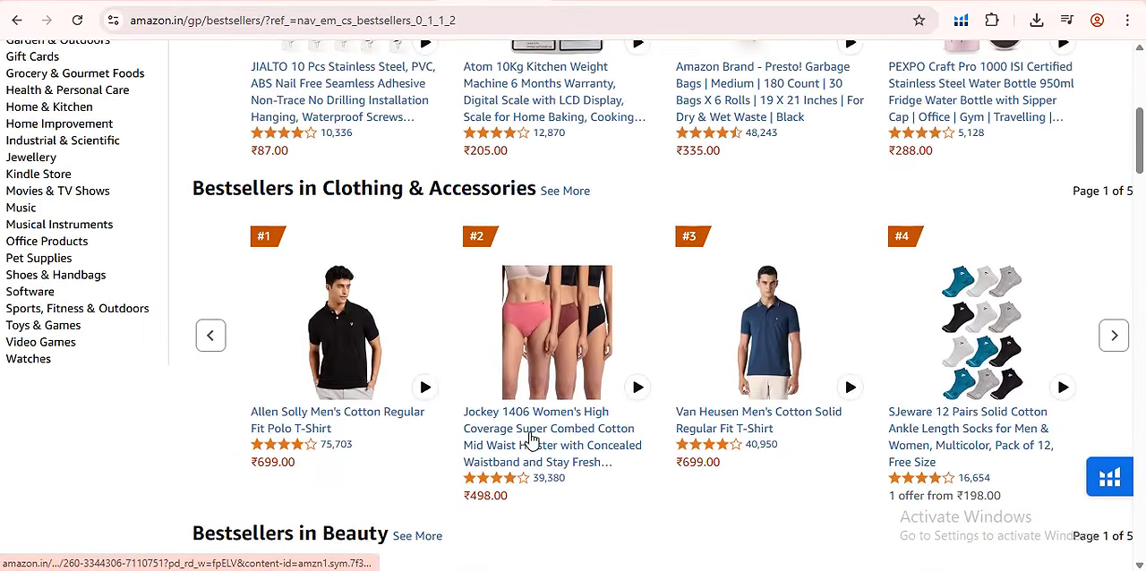
{"action": "scroll", "coordinate": [531, 439], "scroll_direction": "up", "scroll_amount": 4}
{"action": "scroll", "coordinate": [528, 435], "scroll_direction": "down", "scroll_amount": 1}
{"action": "scroll", "coordinate": [528, 437], "scroll_direction": "up", "scroll_amount": 2}
{"action": "scroll", "coordinate": [651, 358], "scroll_direction": "down", "scroll_amount": 1}
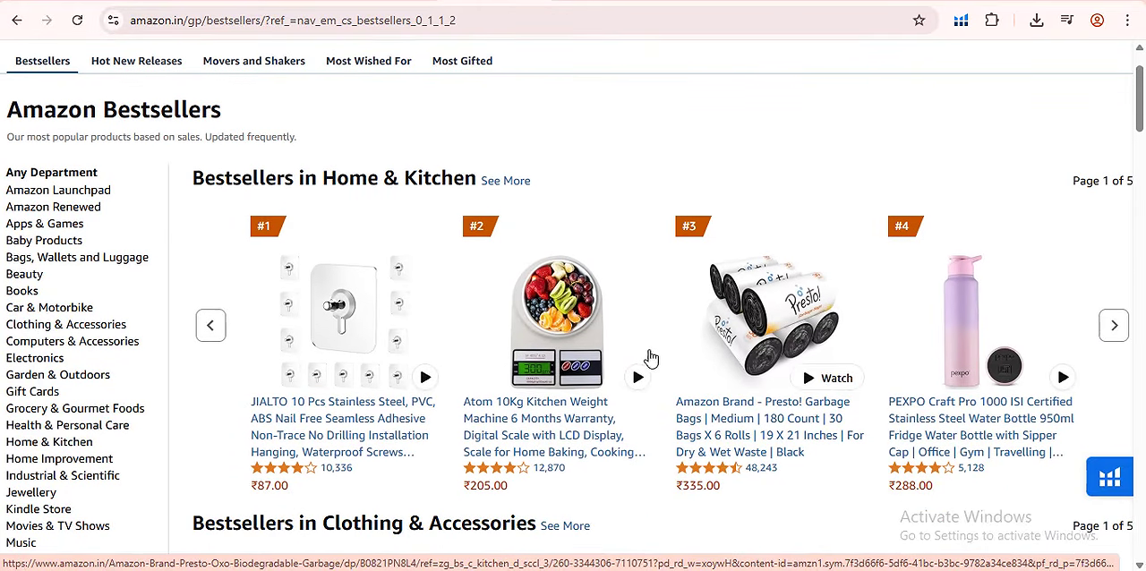
- Page through the Home & Kitchen bestsellers and look over the Clothing & Accessories and Beauty bestsellers
{"action": "left_click", "coordinate": [1115, 328]}
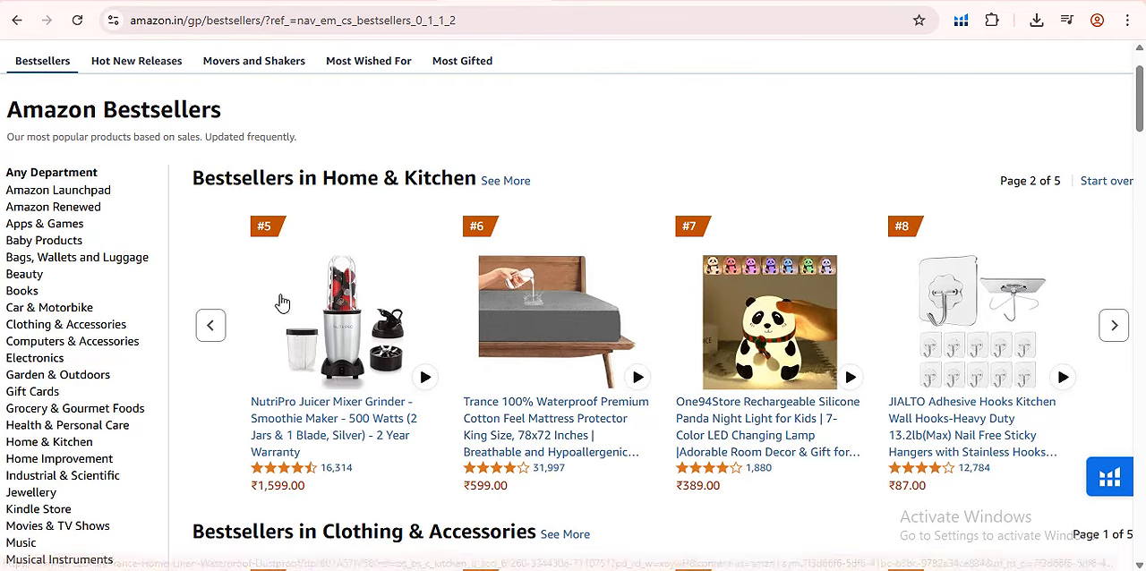
{"action": "scroll", "coordinate": [753, 394], "scroll_direction": "up", "scroll_amount": 1}
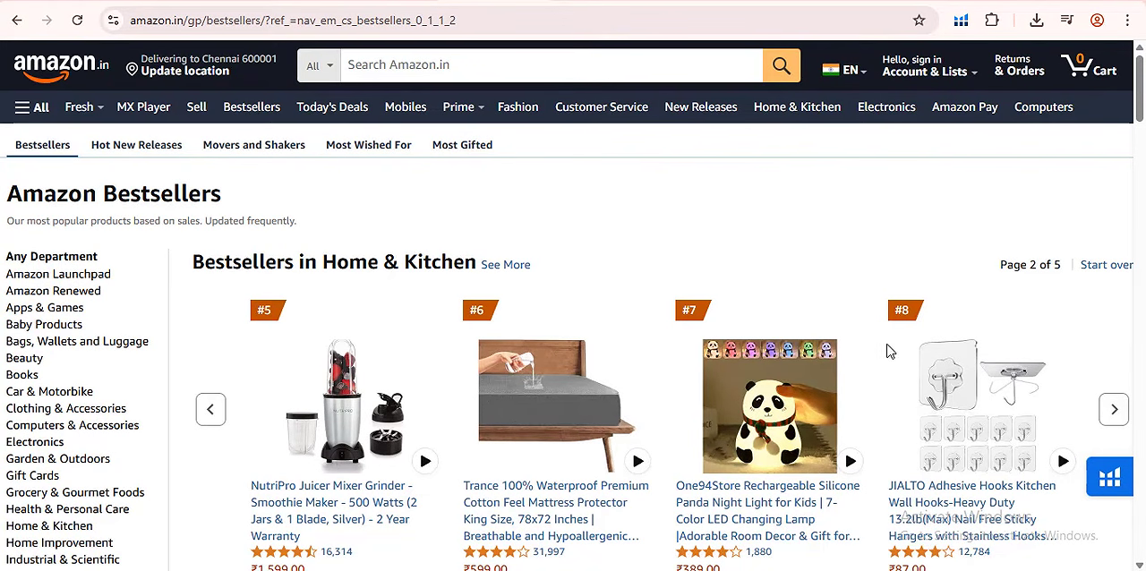
{"action": "left_click", "coordinate": [1113, 409]}
{"action": "scroll", "coordinate": [600, 315], "scroll_direction": "down", "scroll_amount": 1}
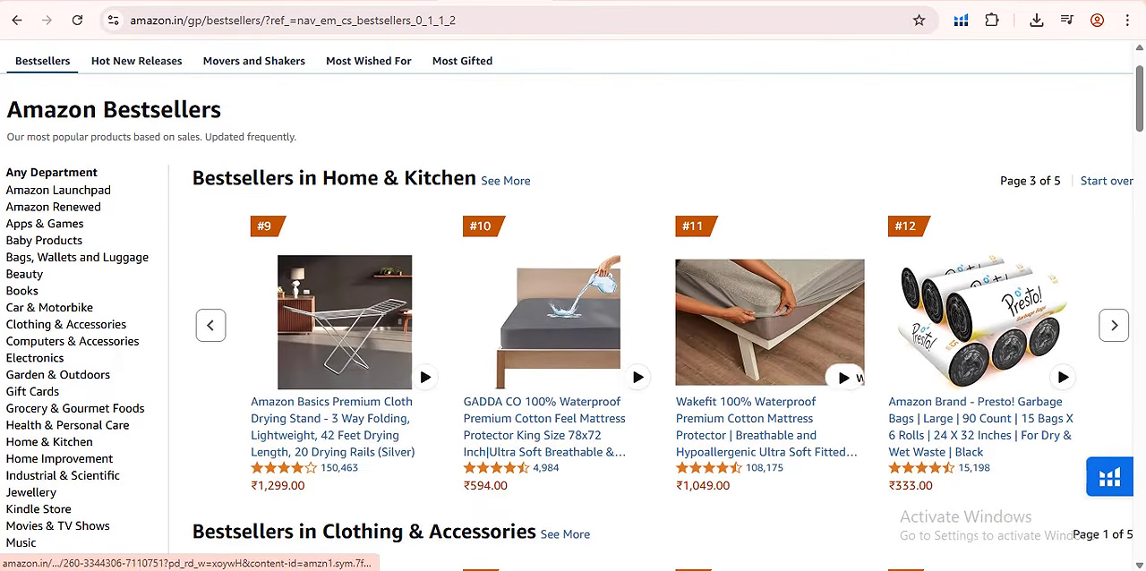
{"action": "scroll", "coordinate": [493, 332], "scroll_direction": "up", "scroll_amount": 1}
{"action": "scroll", "coordinate": [886, 374], "scroll_direction": "down", "scroll_amount": 7}
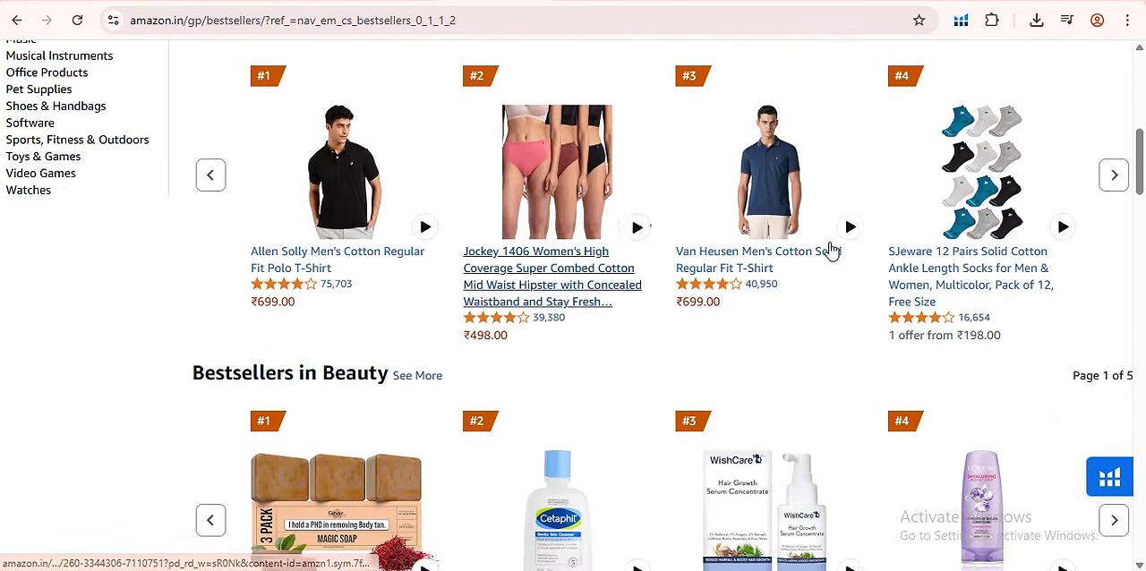
{"action": "scroll", "coordinate": [831, 251], "scroll_direction": "down", "scroll_amount": 1}
{"action": "scroll", "coordinate": [895, 323], "scroll_direction": "up", "scroll_amount": 6}
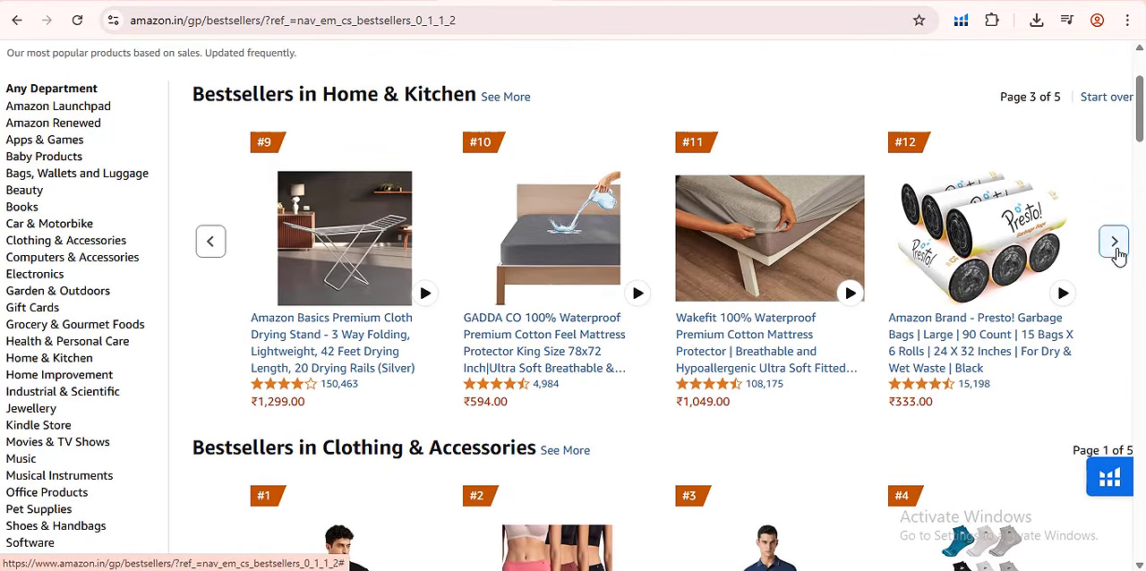
{"action": "left_click", "coordinate": [1115, 251]}
{"action": "left_click", "coordinate": [215, 245]}
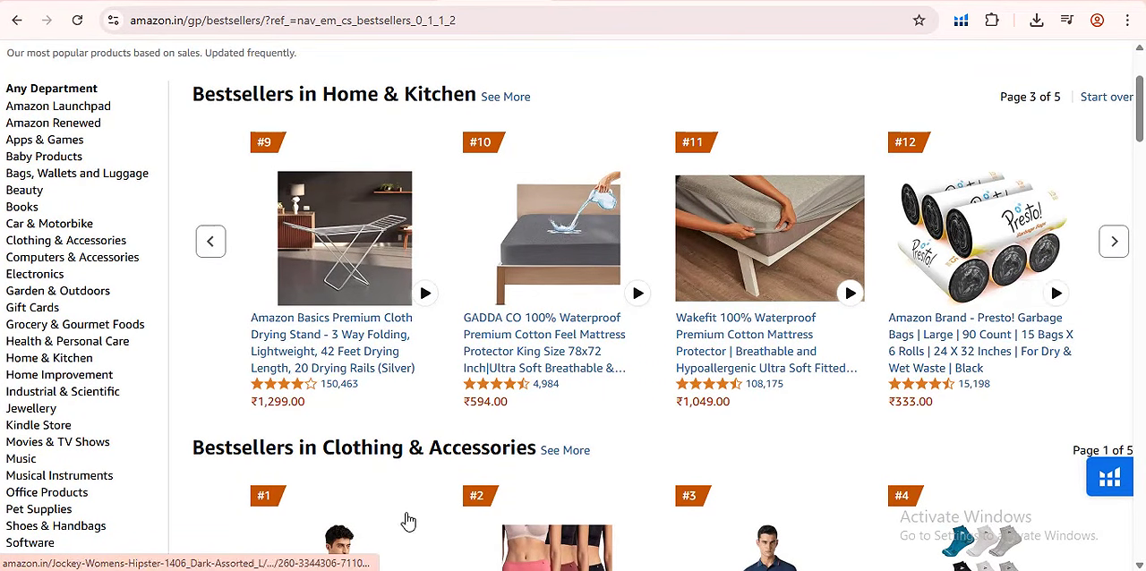
{"action": "scroll", "coordinate": [407, 521], "scroll_direction": "down", "scroll_amount": 3}
{"action": "scroll", "coordinate": [670, 516], "scroll_direction": "down", "scroll_amount": 3}
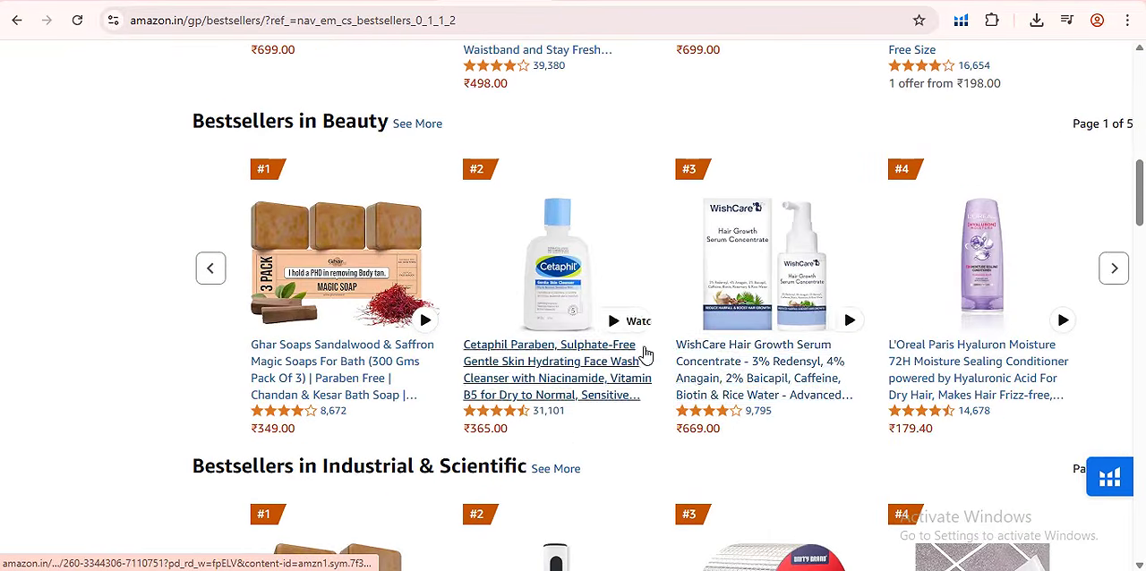
{"action": "scroll", "coordinate": [704, 369], "scroll_direction": "up", "scroll_amount": 10}
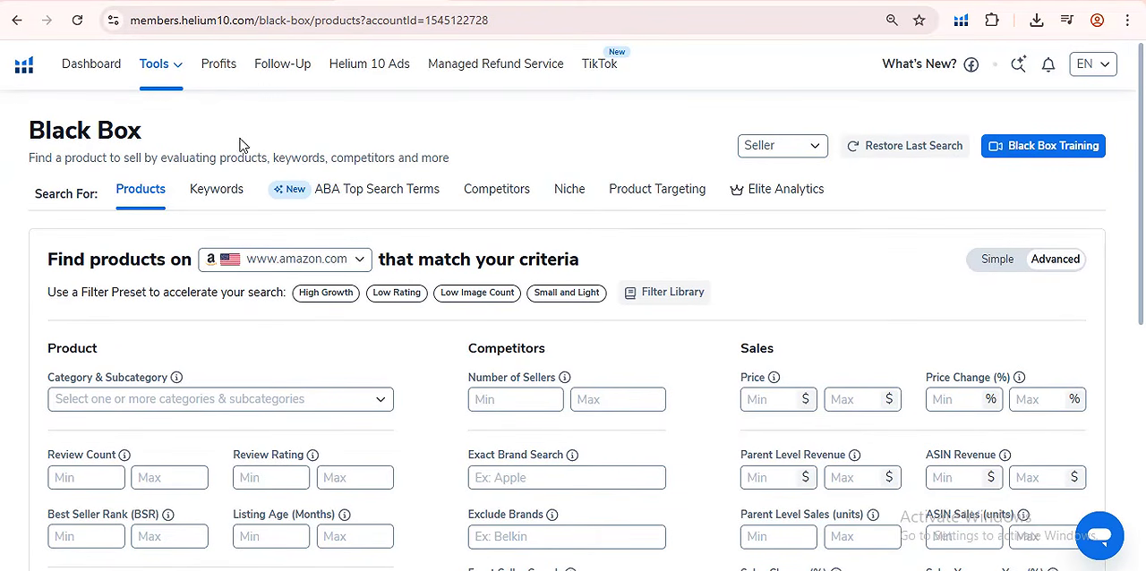
{"action": "left_click", "coordinate": [173, 71]}
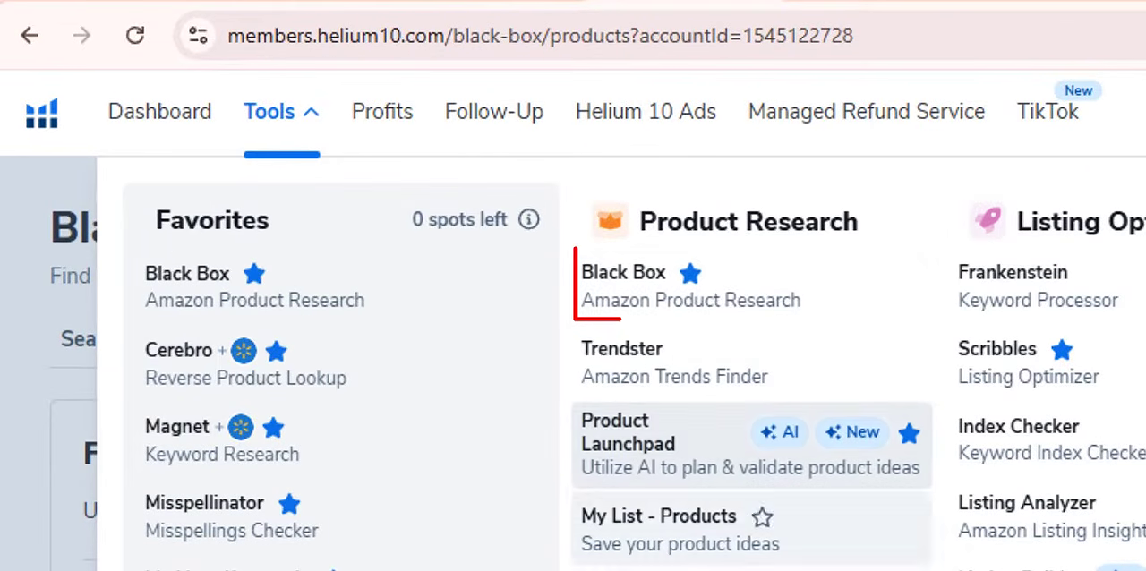
{"action": "left_click", "coordinate": [766, 303]}
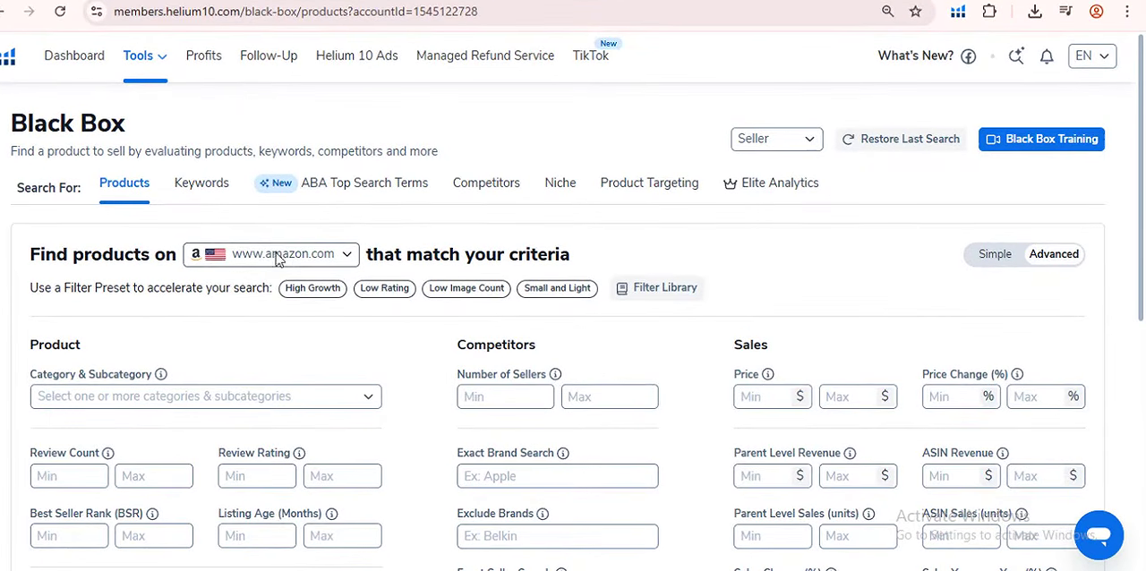
{"action": "left_click", "coordinate": [315, 258]}
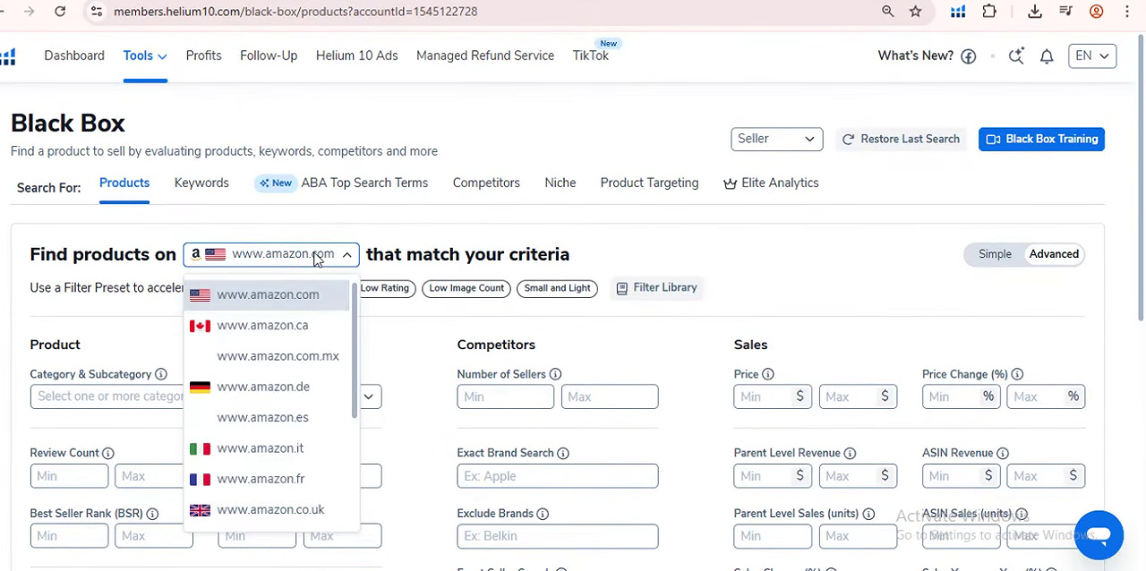
{"action": "scroll", "coordinate": [299, 390], "scroll_direction": "down", "scroll_amount": 2}
{"action": "left_click", "coordinate": [285, 370]}
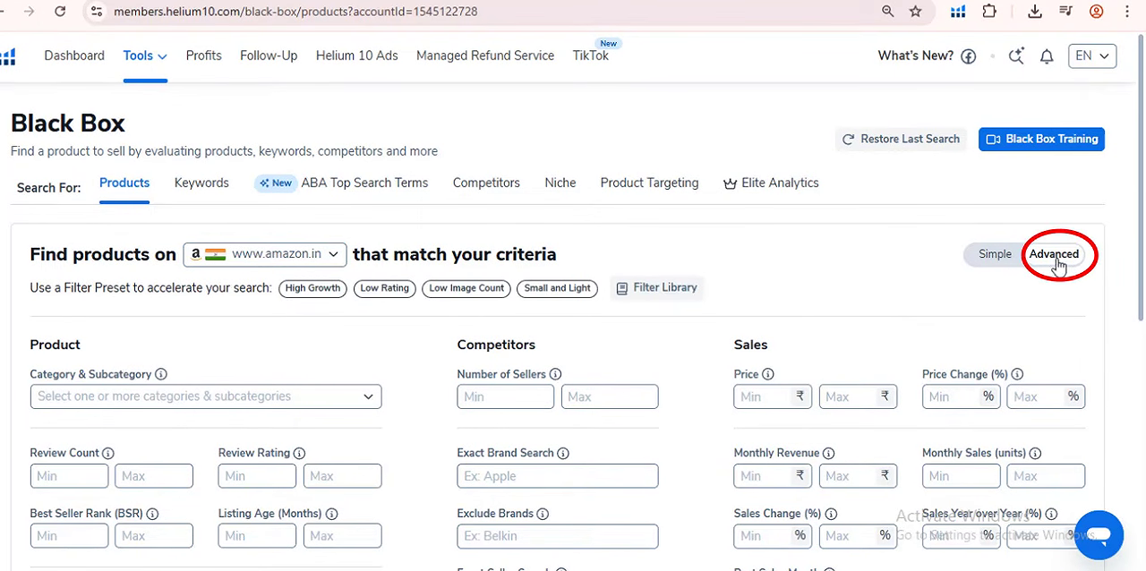
- Open the Category & Subcategory filter, select all categories and clear that selection again
{"action": "scroll", "coordinate": [266, 358], "scroll_direction": "down", "scroll_amount": 2}
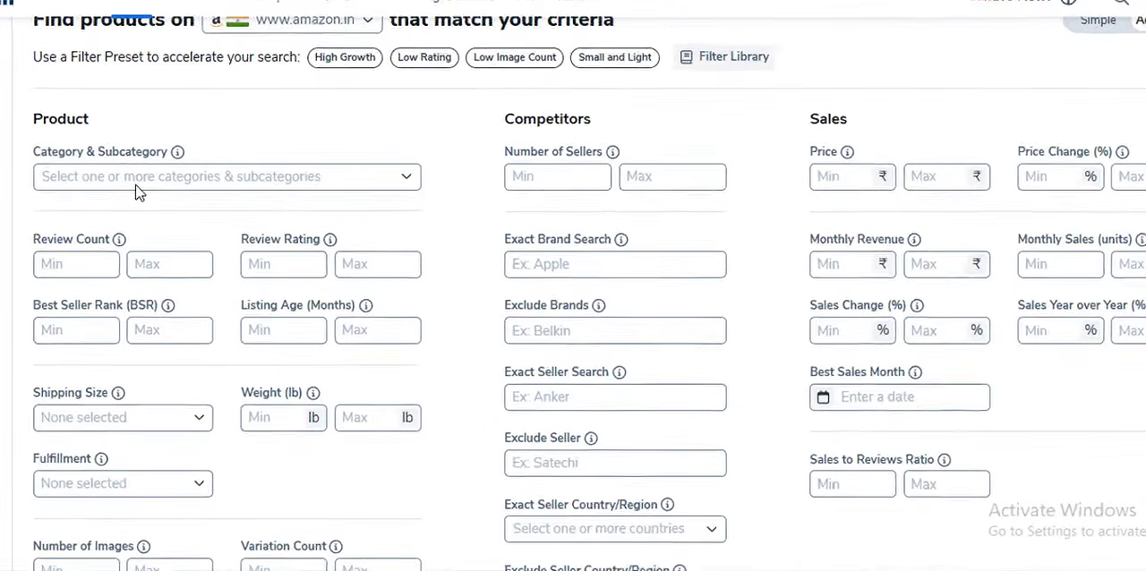
{"action": "left_click", "coordinate": [104, 214]}
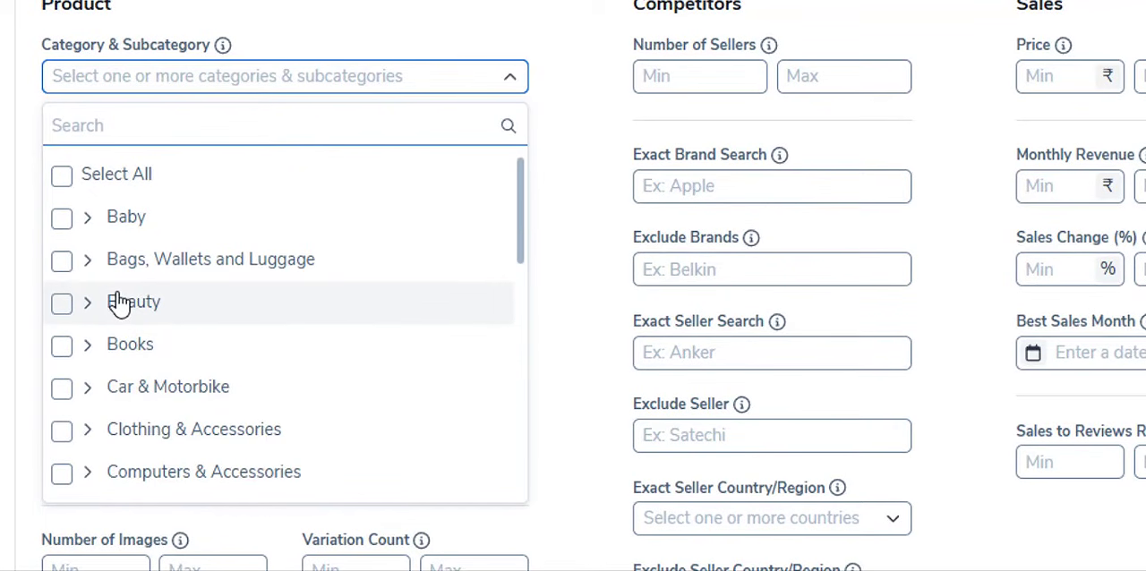
{"action": "left_click", "coordinate": [62, 182]}
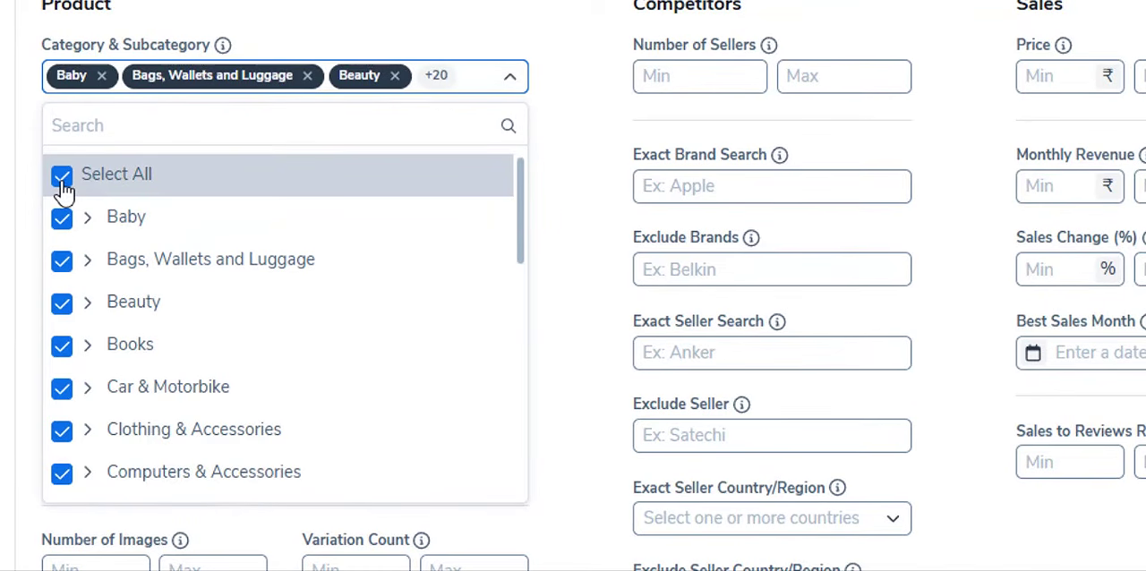
{"action": "left_click", "coordinate": [62, 179]}
- Examine the product categories offered in the Category & Subcategory filter, from Baby through Toys & Games
{"action": "scroll", "coordinate": [206, 323], "scroll_direction": "down", "scroll_amount": 3}
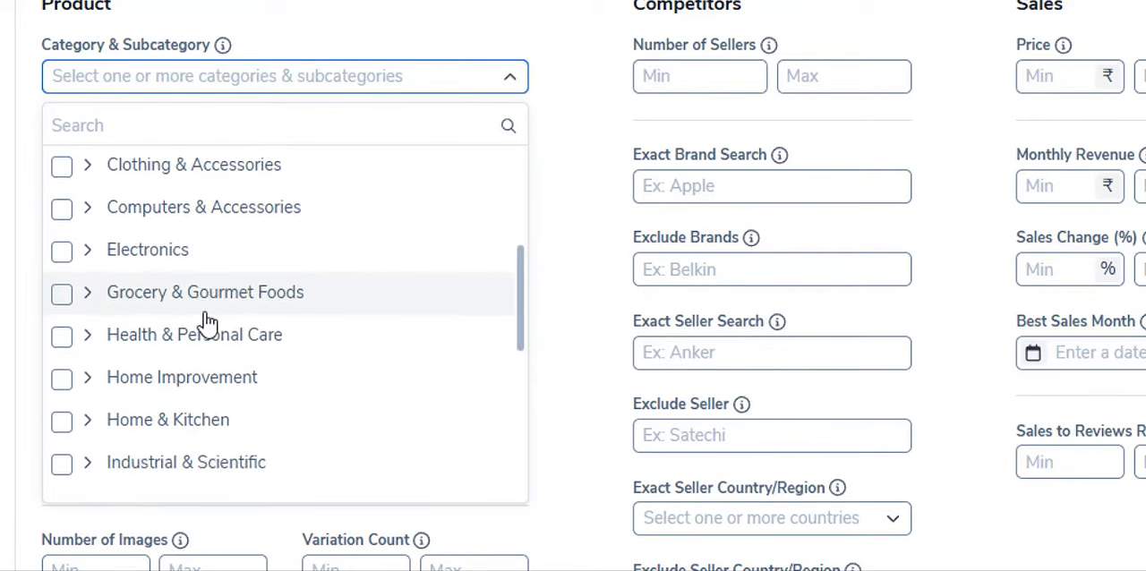
{"action": "scroll", "coordinate": [220, 468], "scroll_direction": "down", "scroll_amount": 3}
{"action": "scroll", "coordinate": [194, 374], "scroll_direction": "down", "scroll_amount": 2}
{"action": "scroll", "coordinate": [195, 374], "scroll_direction": "up", "scroll_amount": 2}
{"action": "scroll", "coordinate": [242, 358], "scroll_direction": "up", "scroll_amount": 5}
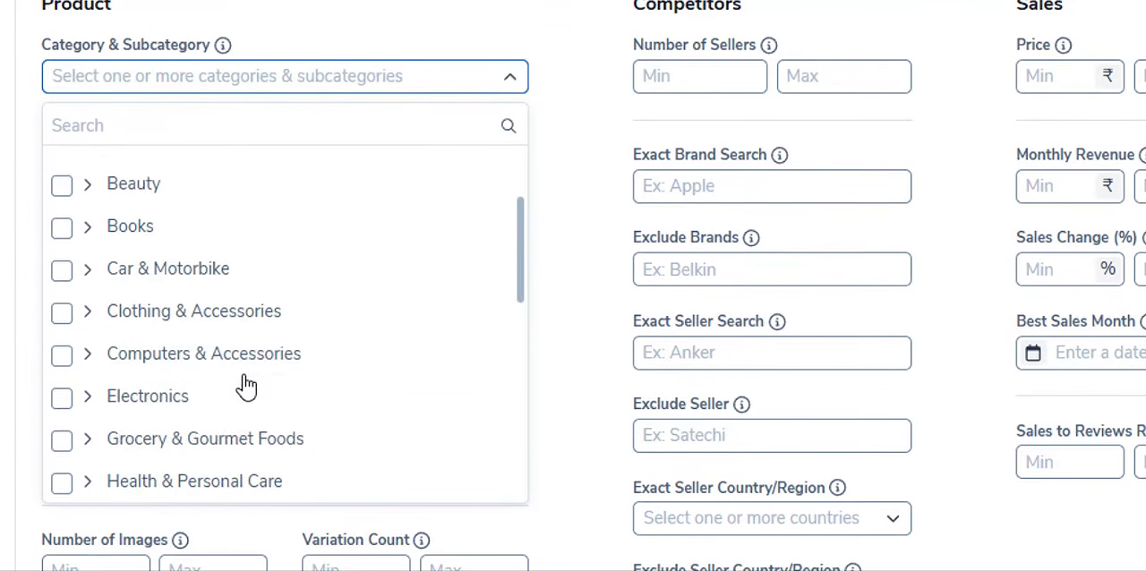
{"action": "scroll", "coordinate": [248, 385], "scroll_direction": "up", "scroll_amount": 1}
{"action": "scroll", "coordinate": [248, 385], "scroll_direction": "down", "scroll_amount": 3}
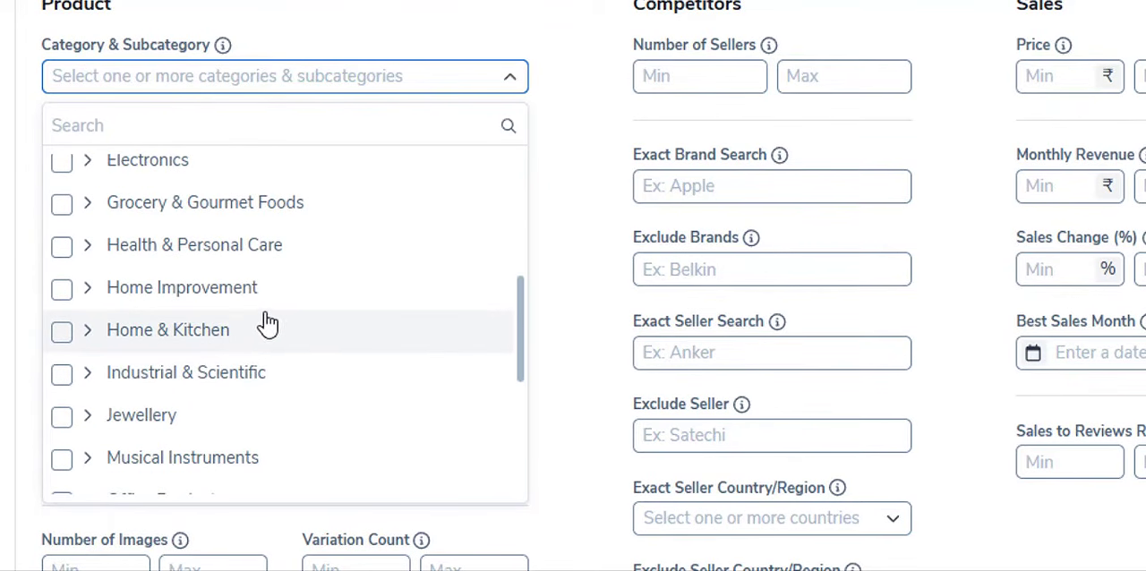
{"action": "scroll", "coordinate": [179, 313], "scroll_direction": "up", "scroll_amount": 1}
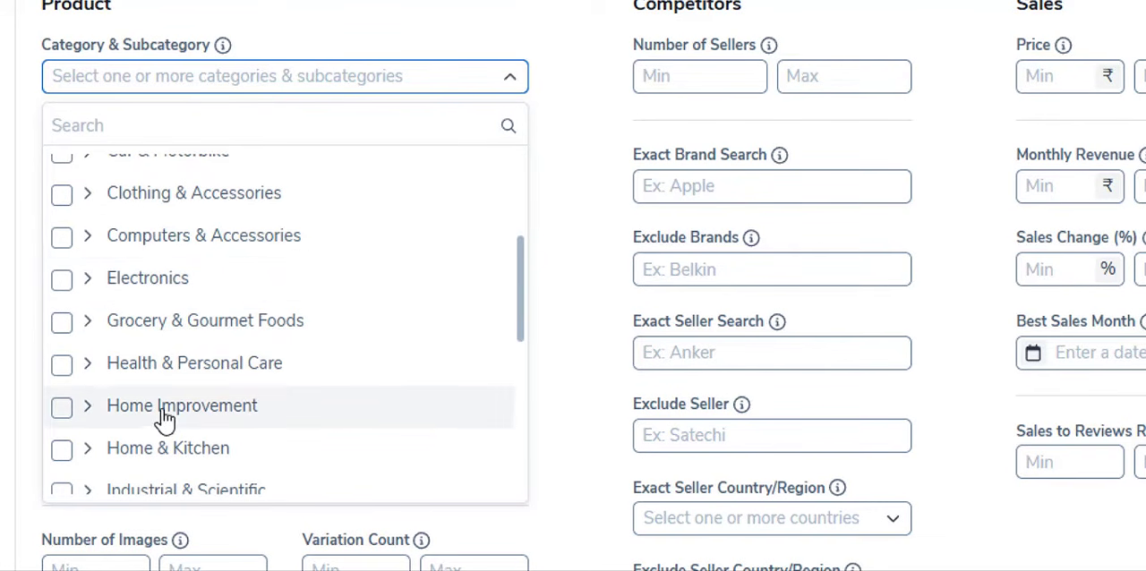
{"action": "scroll", "coordinate": [166, 417], "scroll_direction": "up", "scroll_amount": 3}
{"action": "scroll", "coordinate": [235, 397], "scroll_direction": "down", "scroll_amount": 4}
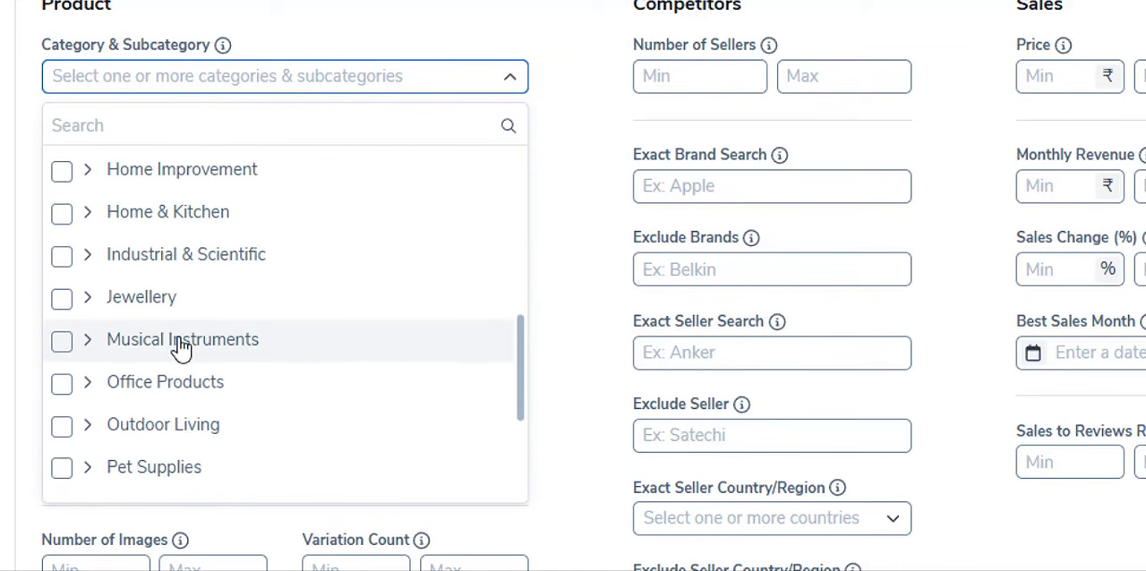
{"action": "scroll", "coordinate": [186, 356], "scroll_direction": "down", "scroll_amount": 1}
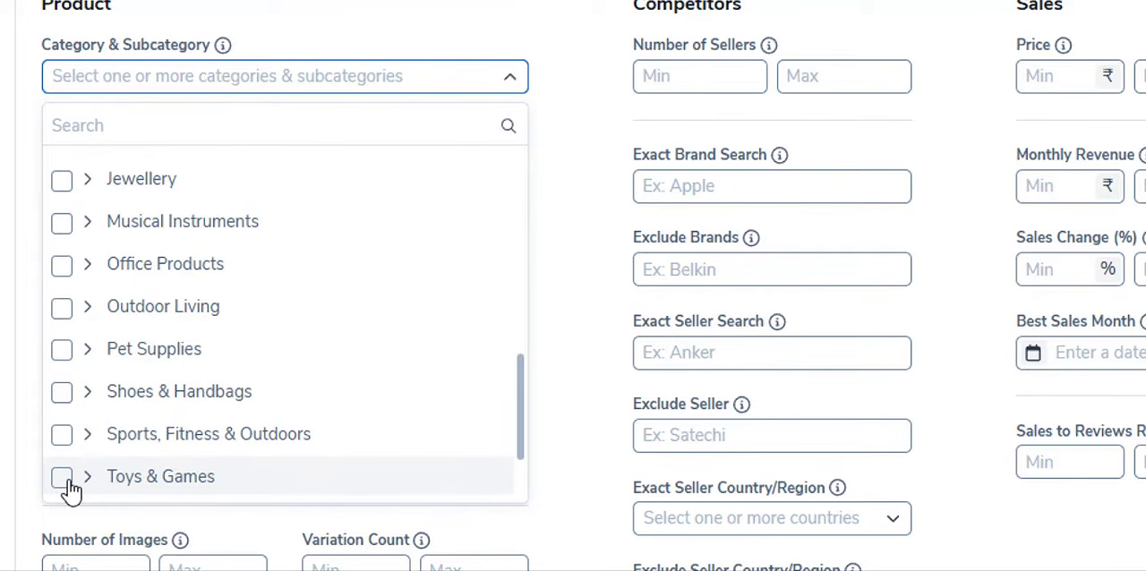
{"action": "scroll", "coordinate": [149, 340], "scroll_direction": "up", "scroll_amount": 6}
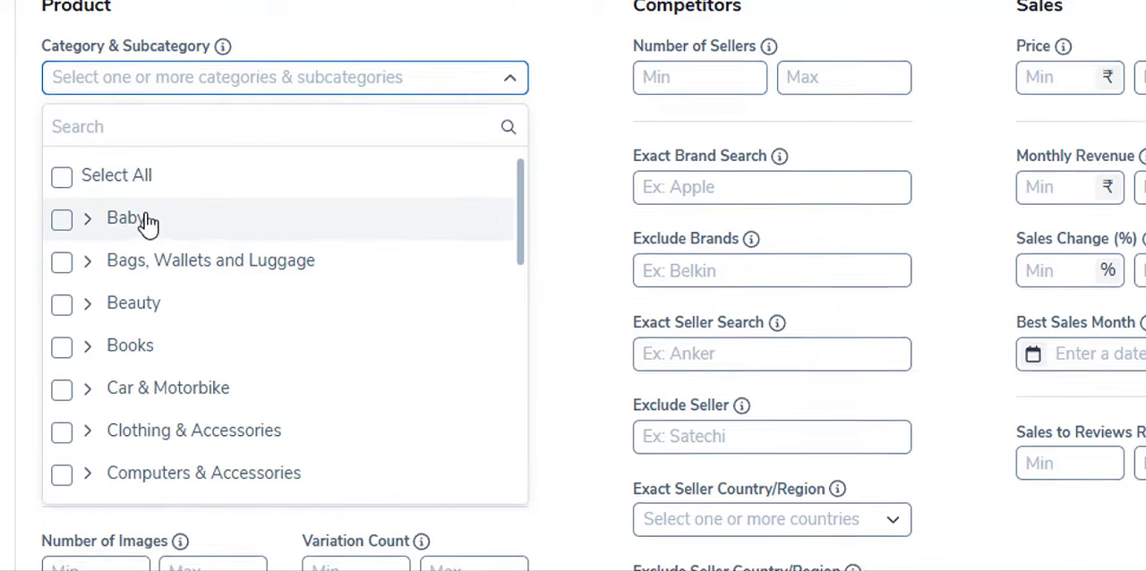
{"action": "scroll", "coordinate": [258, 215], "scroll_direction": "up", "scroll_amount": 1}
{"action": "scroll", "coordinate": [305, 223], "scroll_direction": "down", "scroll_amount": 3}
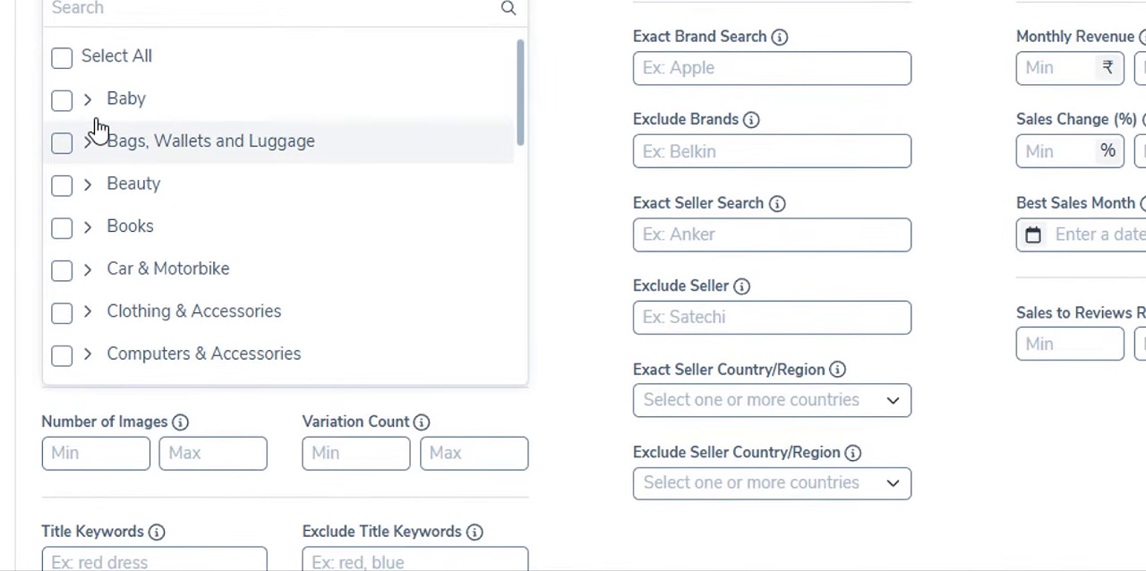
- Include Bags, Wallets and Luggage, Car & Motorbike, and Health & Personal Care in the category filter
{"action": "left_click", "coordinate": [60, 144]}
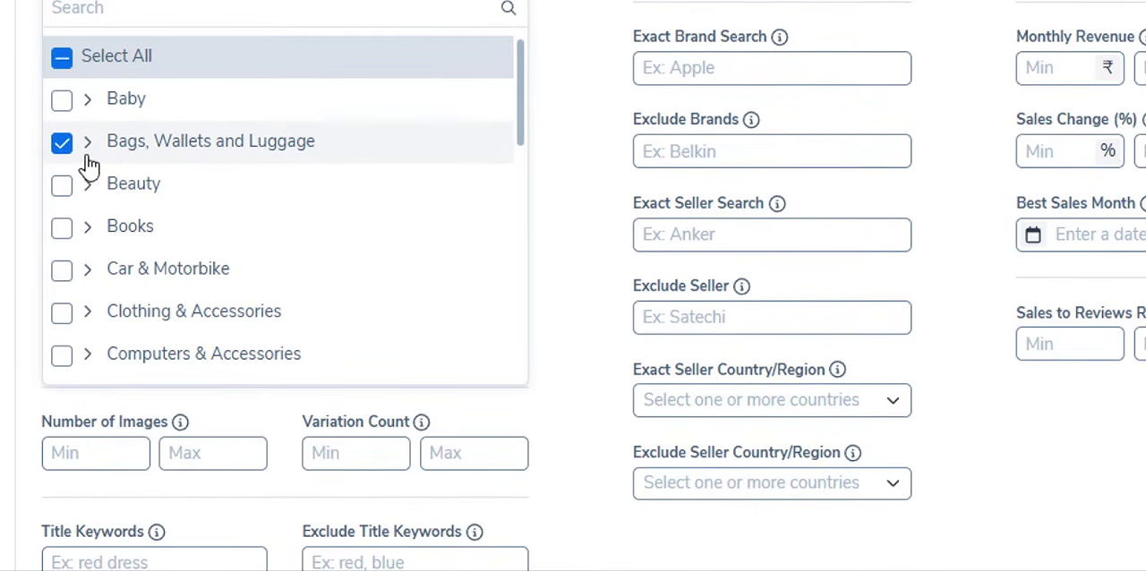
{"action": "left_click", "coordinate": [53, 278]}
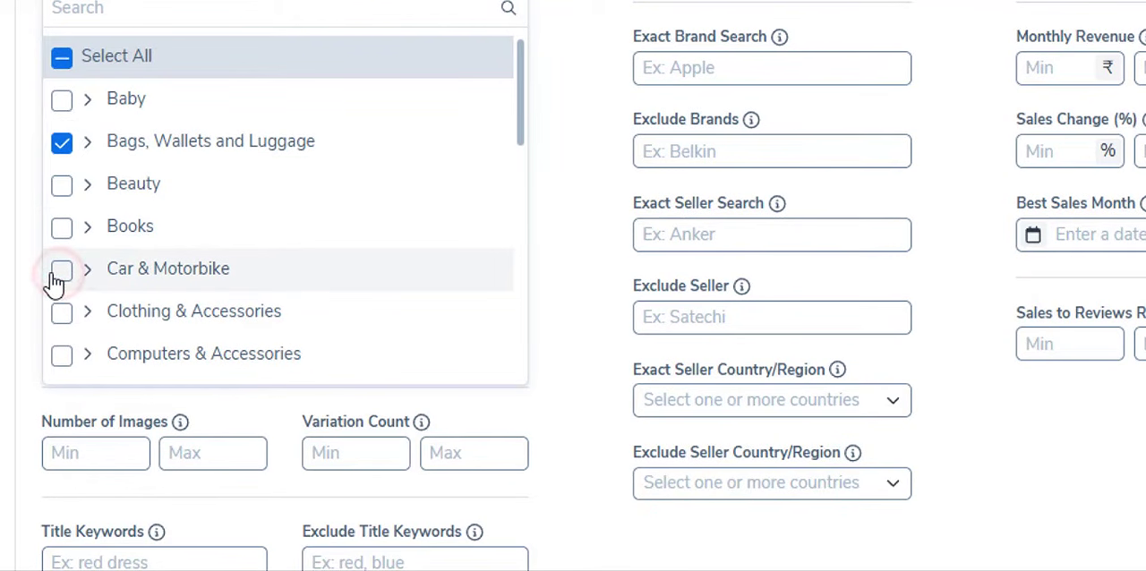
{"action": "scroll", "coordinate": [215, 215], "scroll_direction": "down", "scroll_amount": 1}
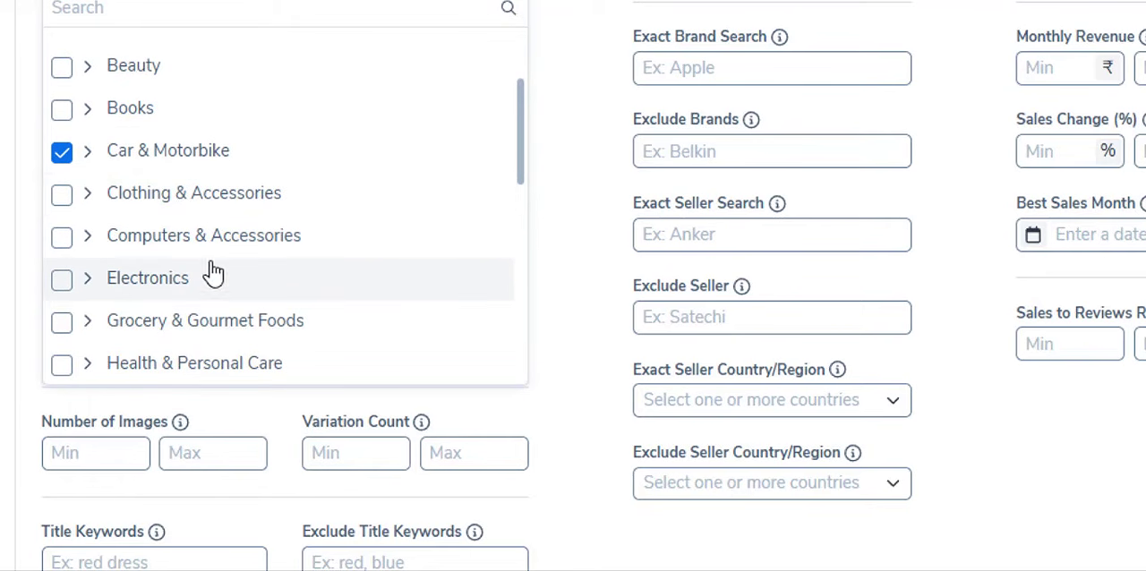
{"action": "scroll", "coordinate": [286, 206], "scroll_direction": "down", "scroll_amount": 1}
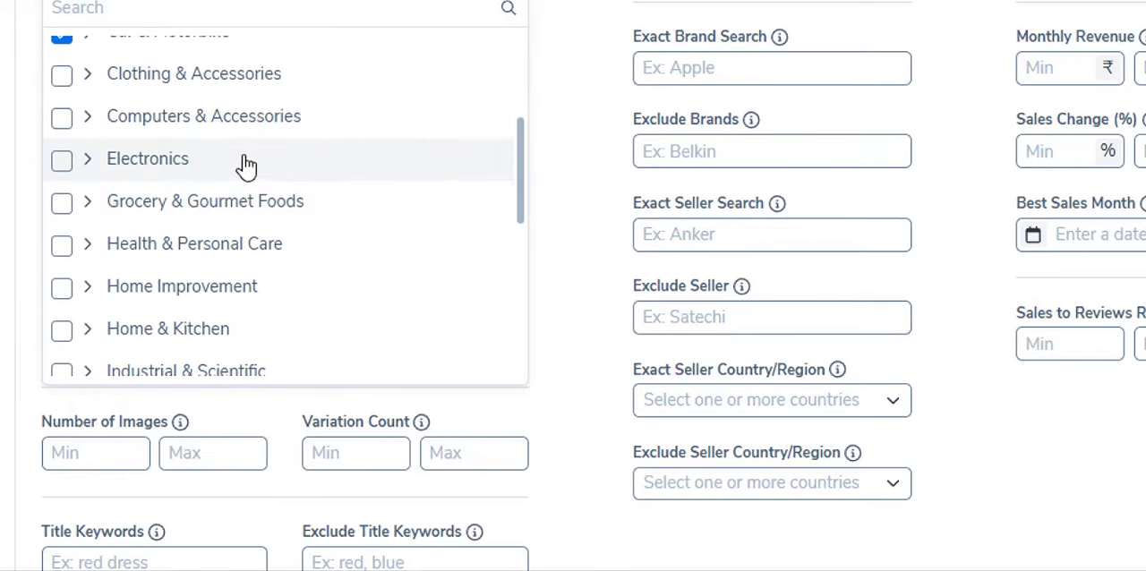
{"action": "scroll", "coordinate": [246, 166], "scroll_direction": "down", "scroll_amount": 1}
{"action": "left_click", "coordinate": [61, 128]}
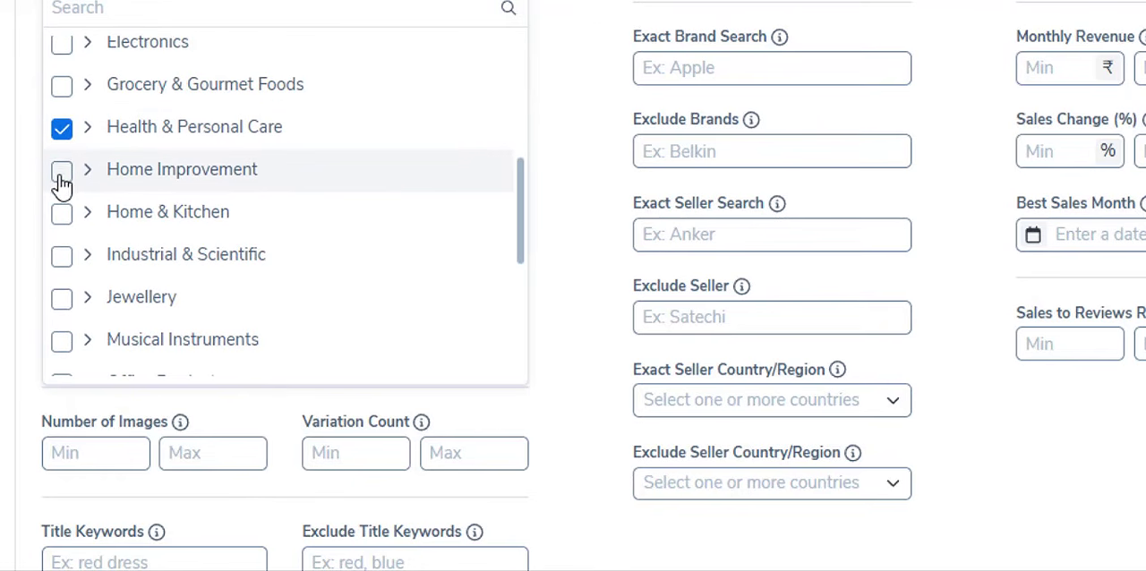
- Add Home Improvement, Home & Kitchen, and Industrial & Scientific to the category filter
{"action": "left_click", "coordinate": [61, 171]}
{"action": "left_click", "coordinate": [61, 214]}
{"action": "left_click", "coordinate": [62, 257]}
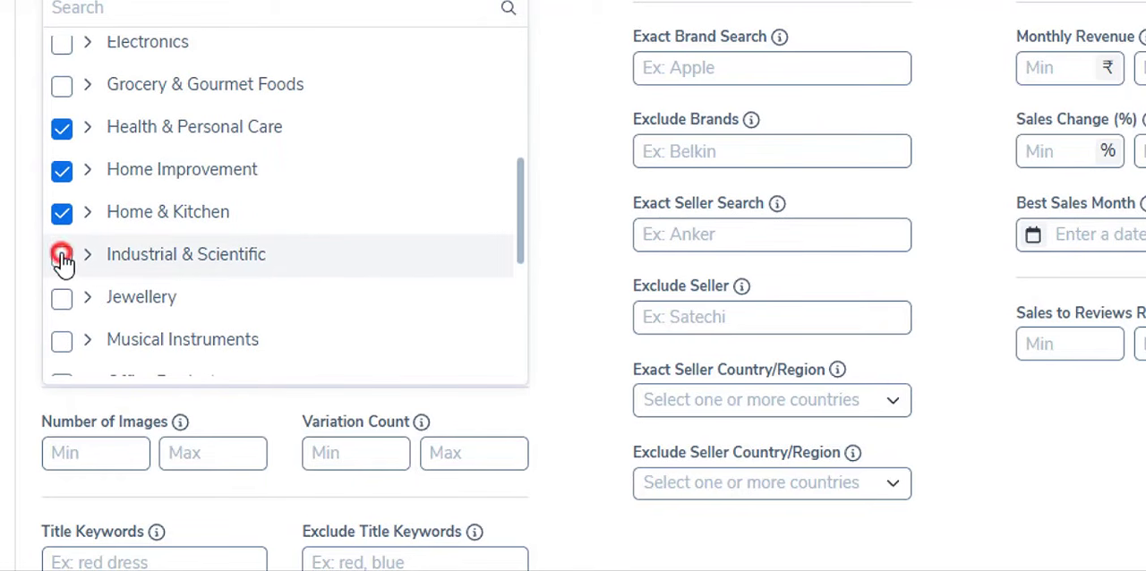
- Add Musical Instruments, Office Products, Outdoor Living and Pet Supplies to the category filter
{"action": "scroll", "coordinate": [78, 295], "scroll_direction": "down", "scroll_amount": 1}
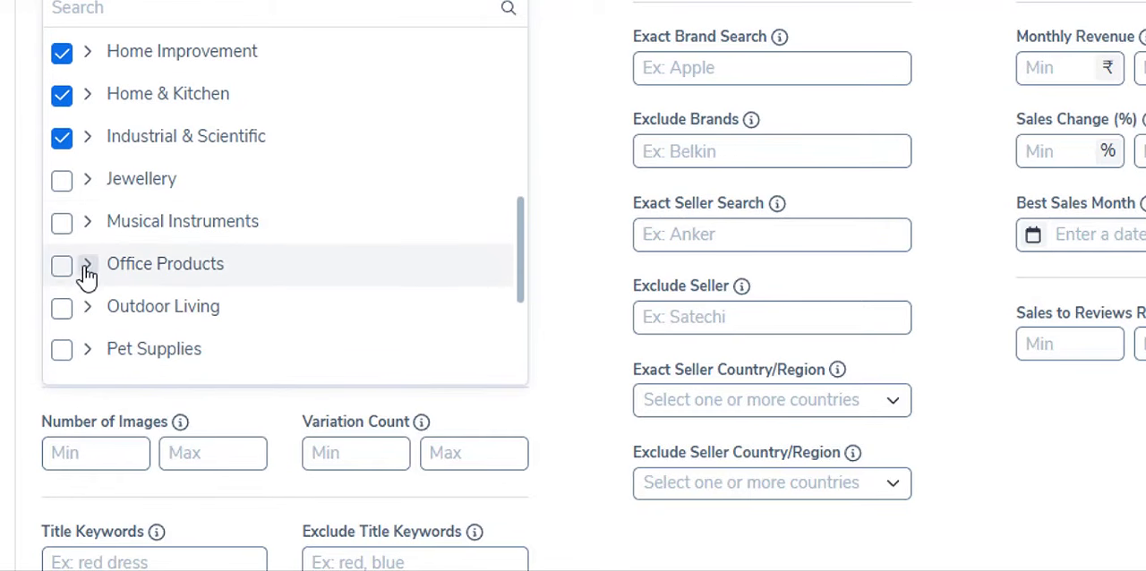
{"action": "left_click", "coordinate": [62, 224]}
{"action": "left_click", "coordinate": [61, 265]}
{"action": "scroll", "coordinate": [96, 224], "scroll_direction": "down", "scroll_amount": 1}
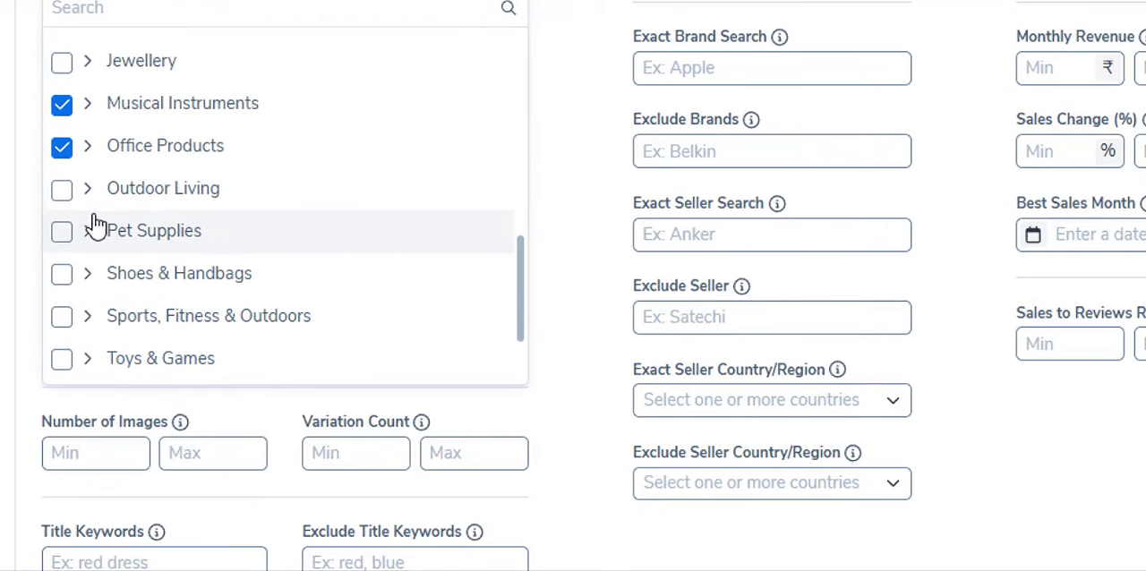
{"action": "left_click", "coordinate": [61, 191]}
{"action": "left_click", "coordinate": [63, 234]}
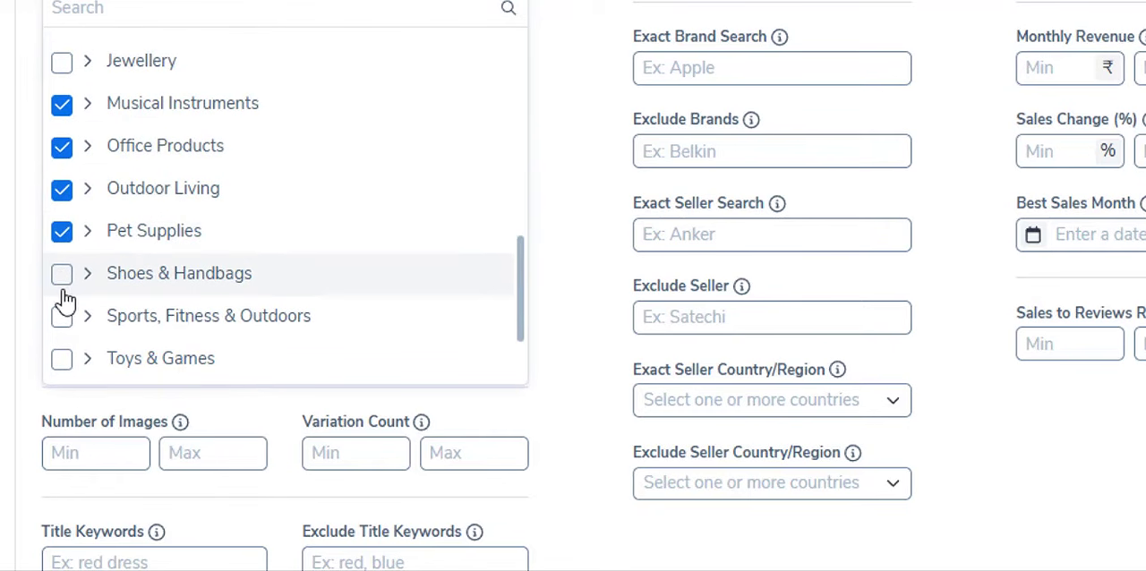
- Add Toys & Games to the category filter and check the list of selected categories
{"action": "scroll", "coordinate": [243, 205], "scroll_direction": "down", "scroll_amount": 1}
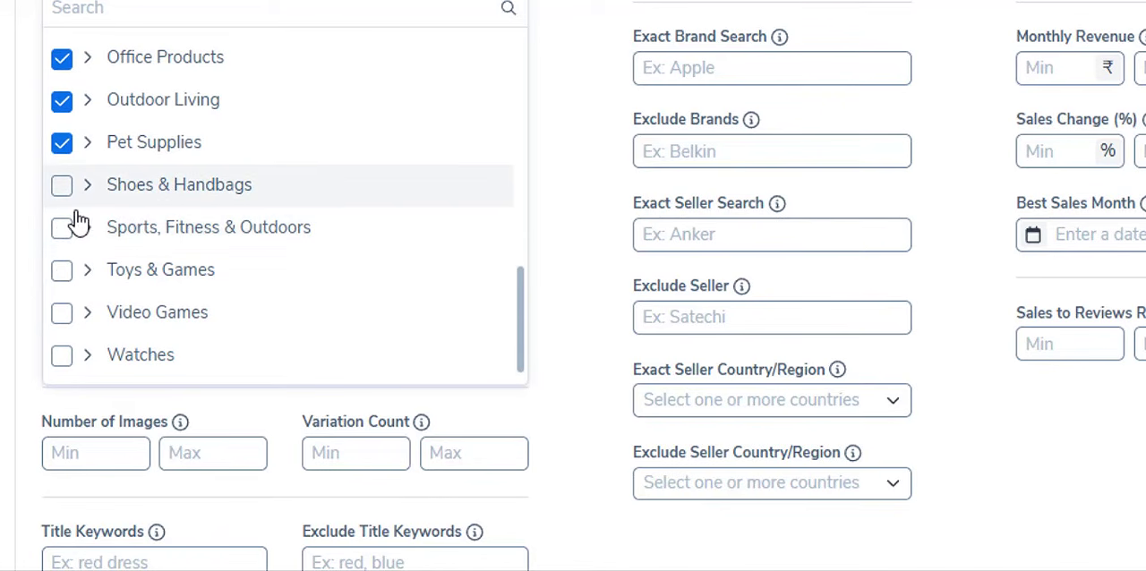
{"action": "scroll", "coordinate": [72, 263], "scroll_direction": "down", "scroll_amount": 1}
{"action": "scroll", "coordinate": [189, 260], "scroll_direction": "up", "scroll_amount": 1}
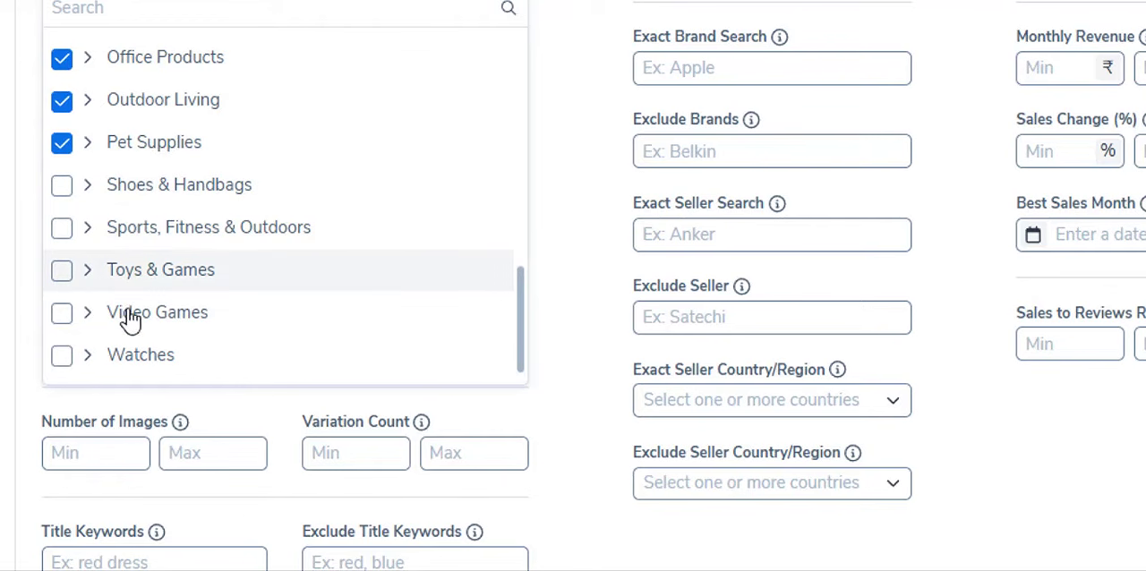
{"action": "left_click", "coordinate": [56, 274]}
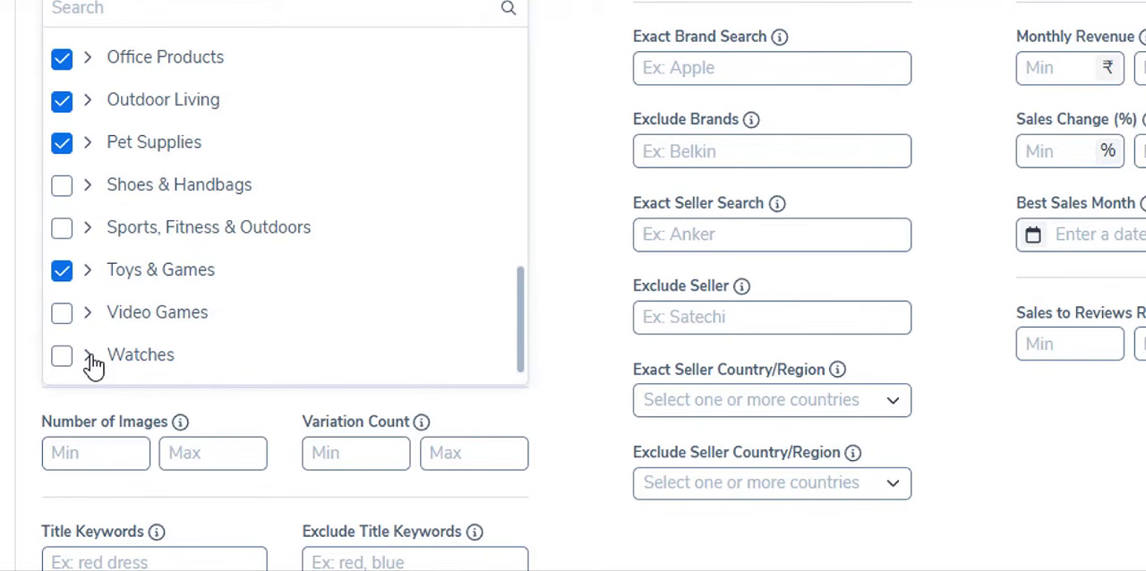
{"action": "left_click", "coordinate": [555, 227]}
{"action": "scroll", "coordinate": [504, 243], "scroll_direction": "up", "scroll_amount": 2}
{"action": "left_click", "coordinate": [466, 77]}
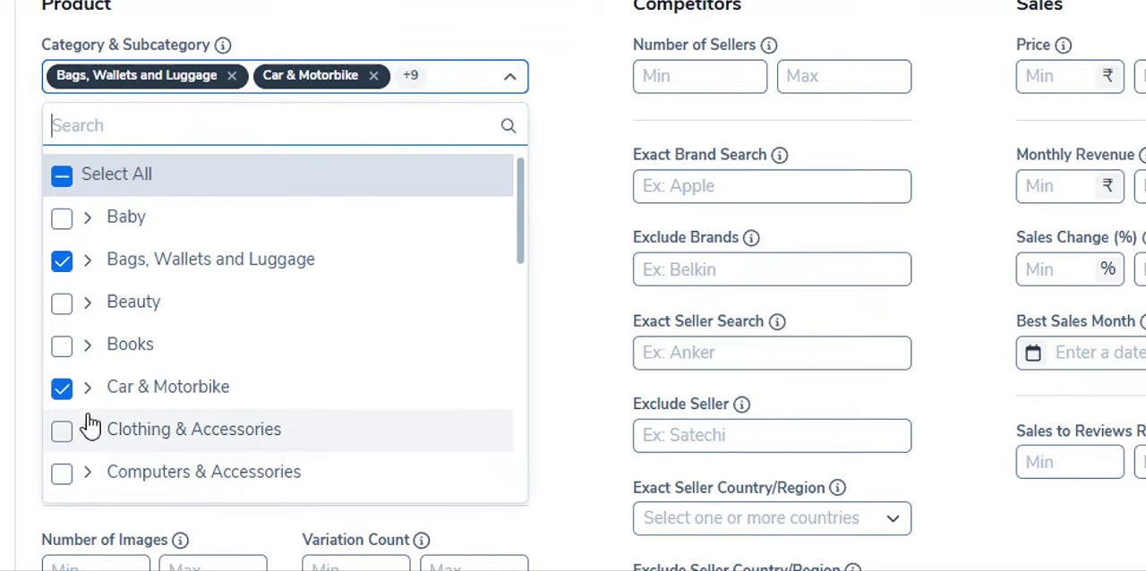
{"action": "left_click", "coordinate": [560, 146]}
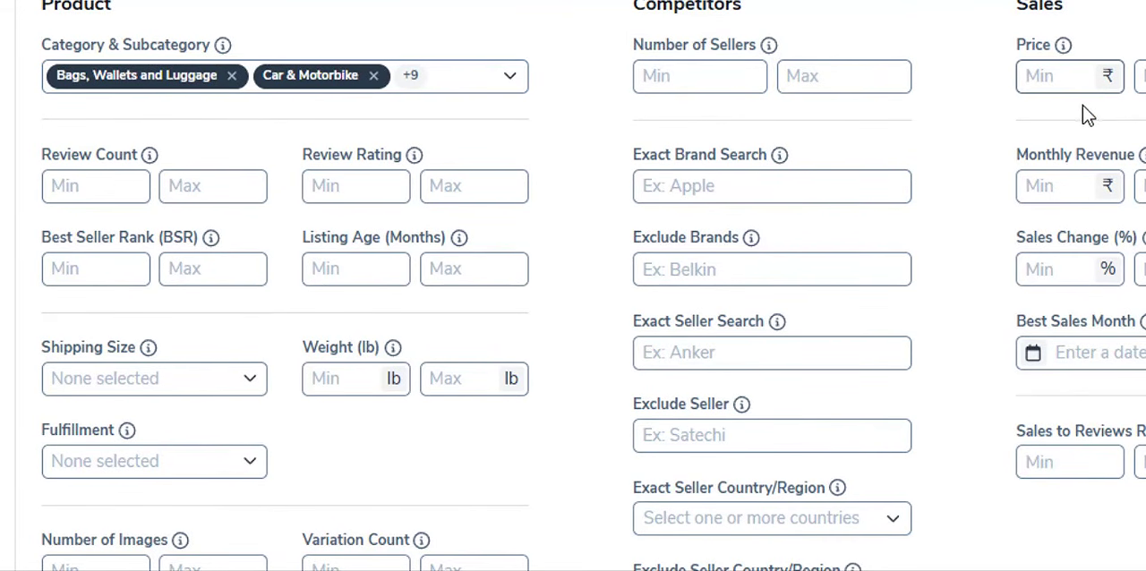
- Limit the product price to a minimum of ₹350 and a maximum of ₹1000
{"action": "left_click", "coordinate": [1068, 75]}
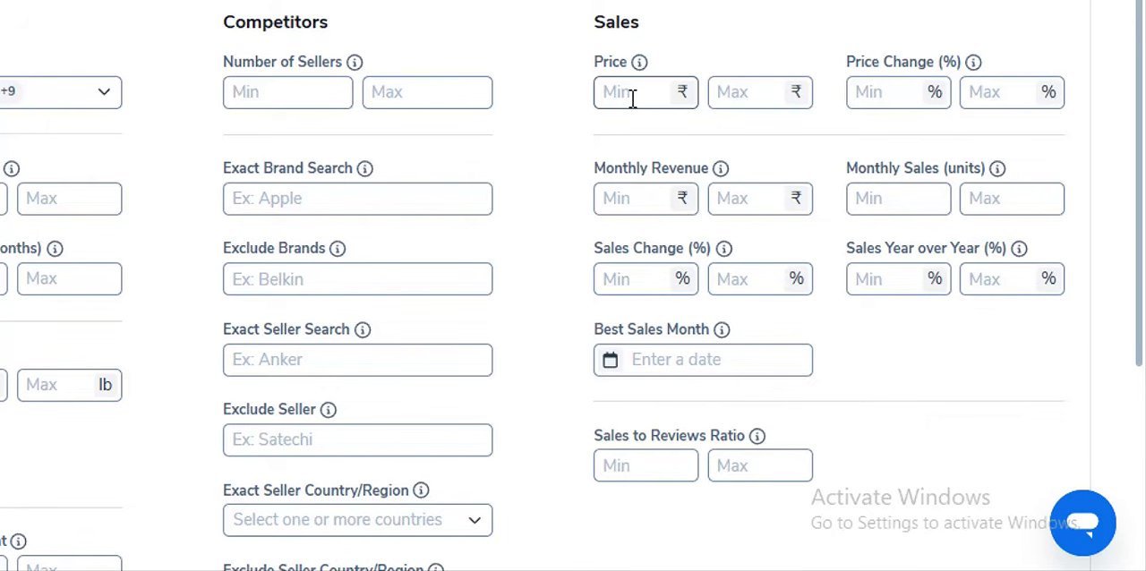
{"action": "left_click", "coordinate": [752, 86]}
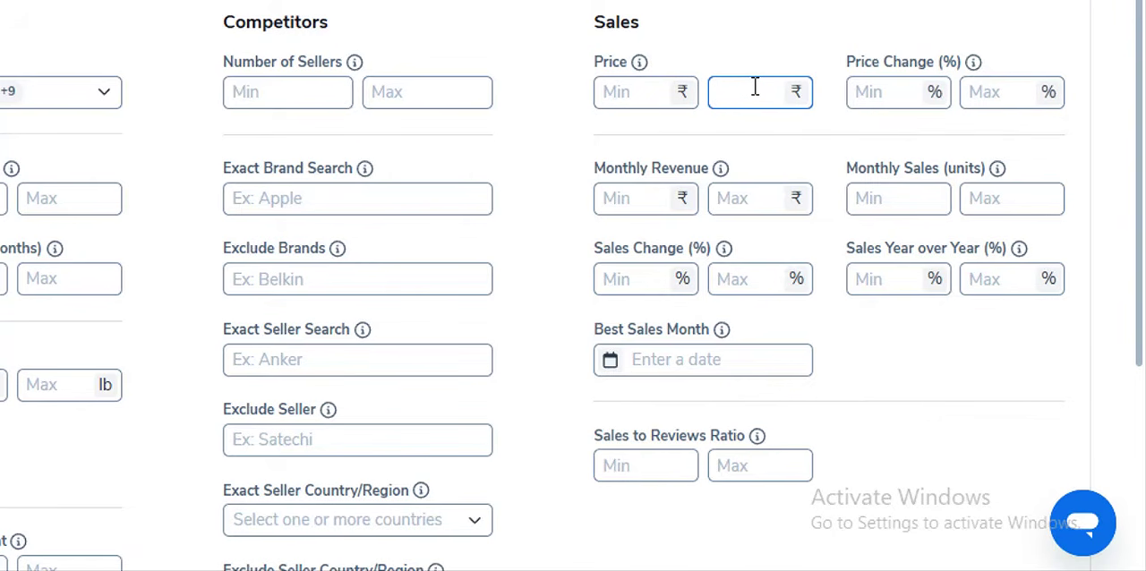
{"action": "type", "text": "1000"}
{"action": "left_click", "coordinate": [706, 122]}
{"action": "left_click", "coordinate": [631, 99]}
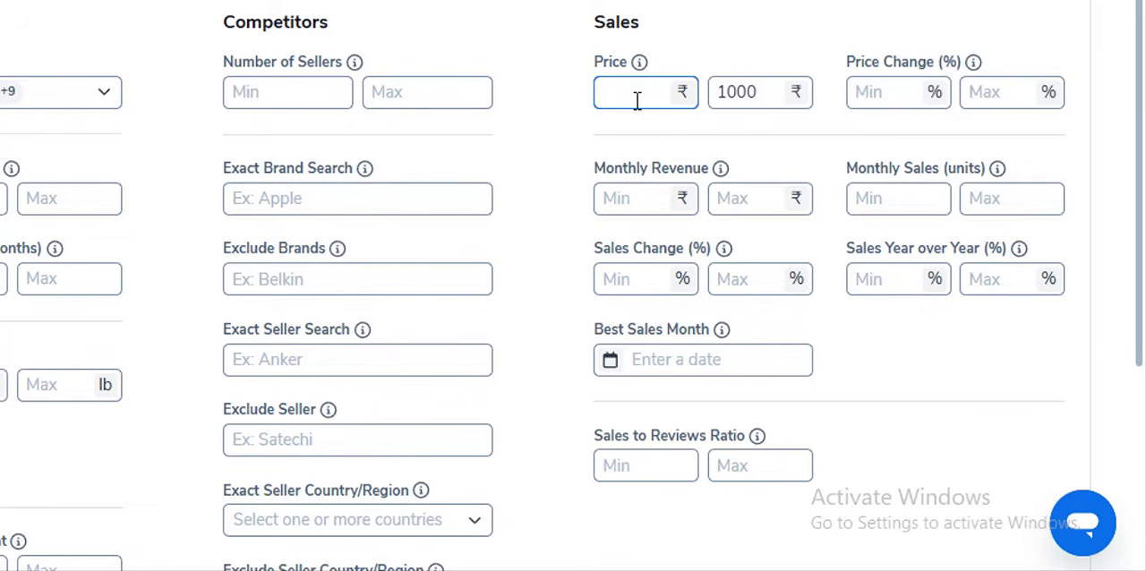
{"action": "type", "text": "5"}
{"action": "key", "text": "BackSpace"}
{"action": "type", "text": "4"}
{"action": "key", "text": "BackSpace"}
{"action": "type", "text": "350"}
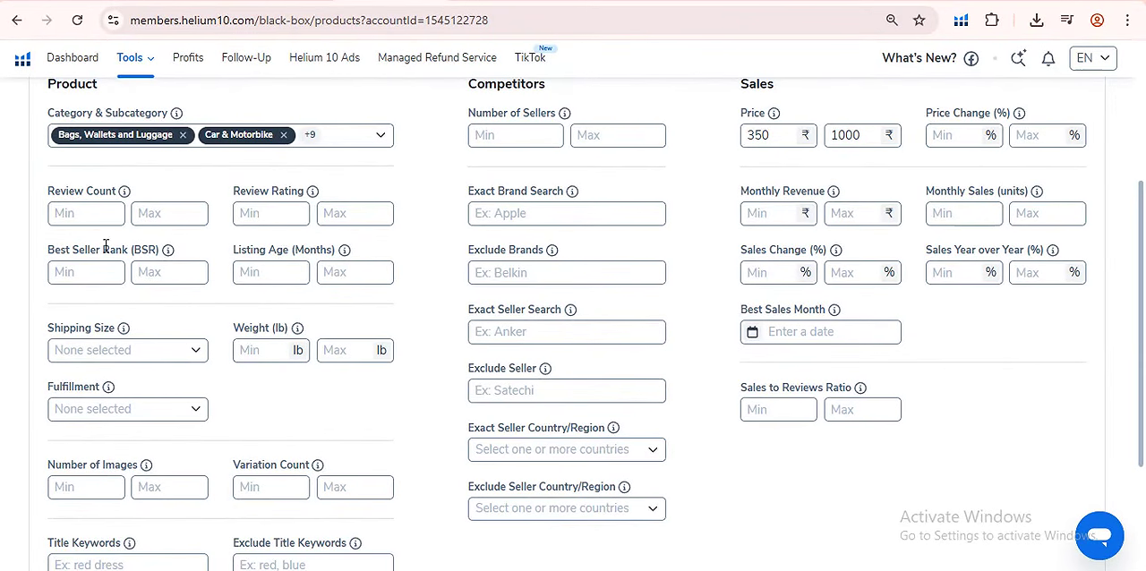
- Check the reviews on the Amazon page of the Meyer cast iron kadai and set the maximum review count to 5
{"action": "left_click", "coordinate": [153, 213]}
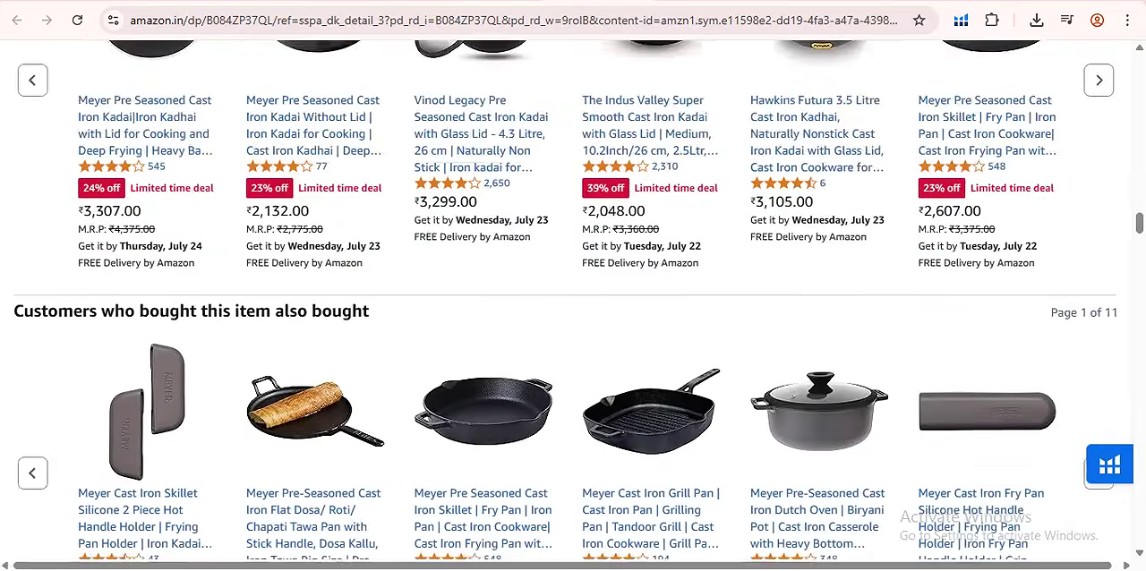
{"action": "scroll", "coordinate": [627, 358], "scroll_direction": "up", "scroll_amount": 10}
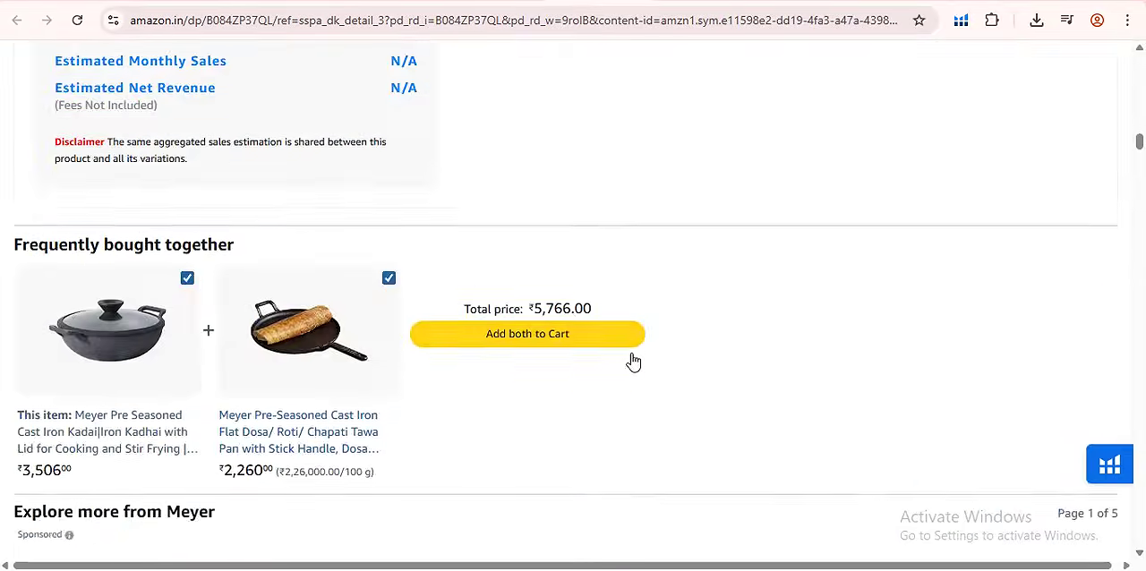
{"action": "scroll", "coordinate": [616, 349], "scroll_direction": "up", "scroll_amount": 10}
{"action": "scroll", "coordinate": [726, 316], "scroll_direction": "down", "scroll_amount": 5}
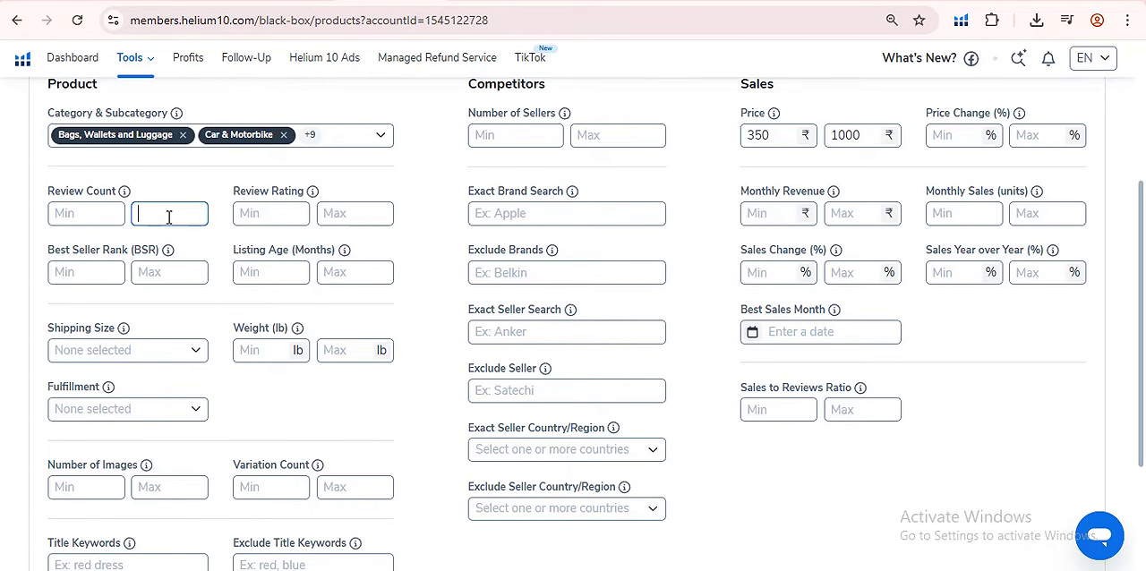
{"action": "type", "text": "5"}
- Check the star rating on the kadai's Amazon page and set the maximum review rating to 3.5
{"action": "left_click", "coordinate": [327, 213]}
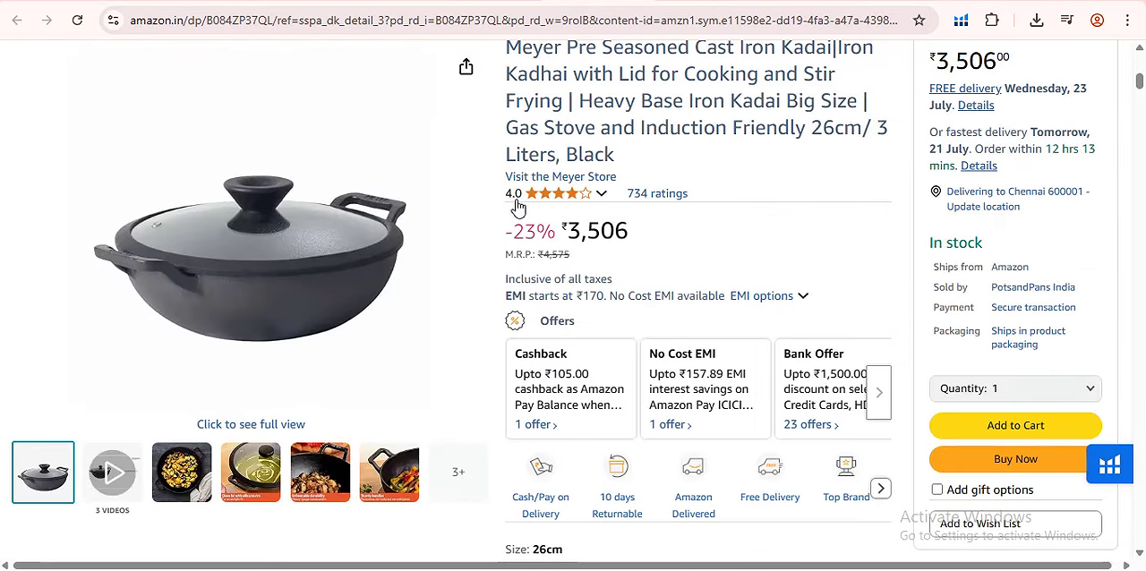
{"action": "mouse_move", "coordinate": [523, 199]}
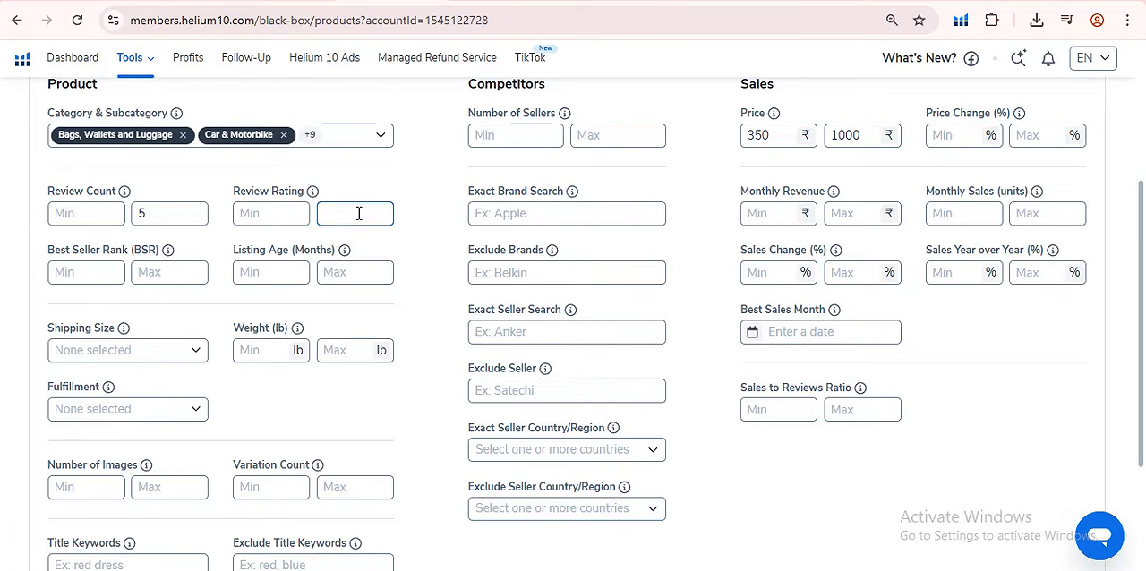
{"action": "type", "text": "3.5"}
{"action": "left_click", "coordinate": [452, 231]}
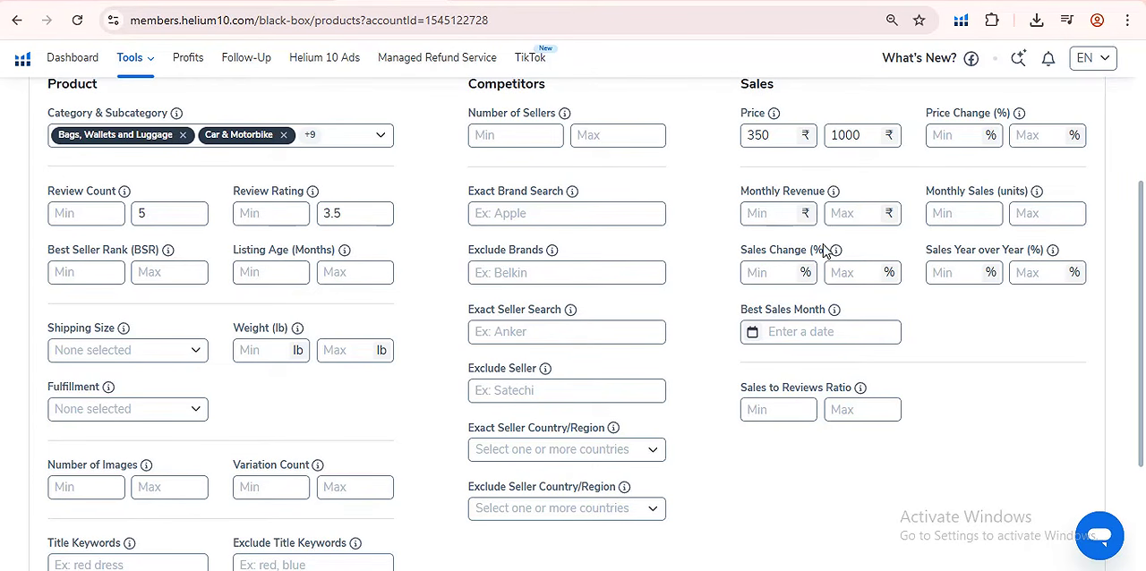
- Set the minimum monthly revenue to ₹50000
{"action": "left_click", "coordinate": [777, 219]}
{"action": "left_click", "coordinate": [772, 220]}
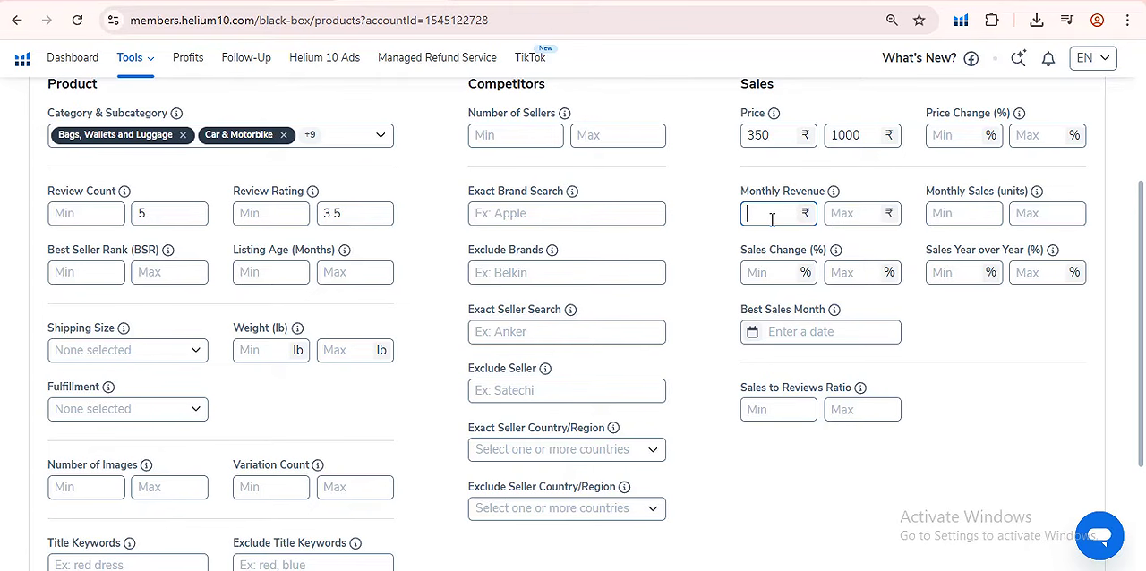
{"action": "type", "text": "50000"}
- Set the maximum listing age to 12 months and restrict the shipping size to Standard Size
{"action": "left_click", "coordinate": [340, 275]}
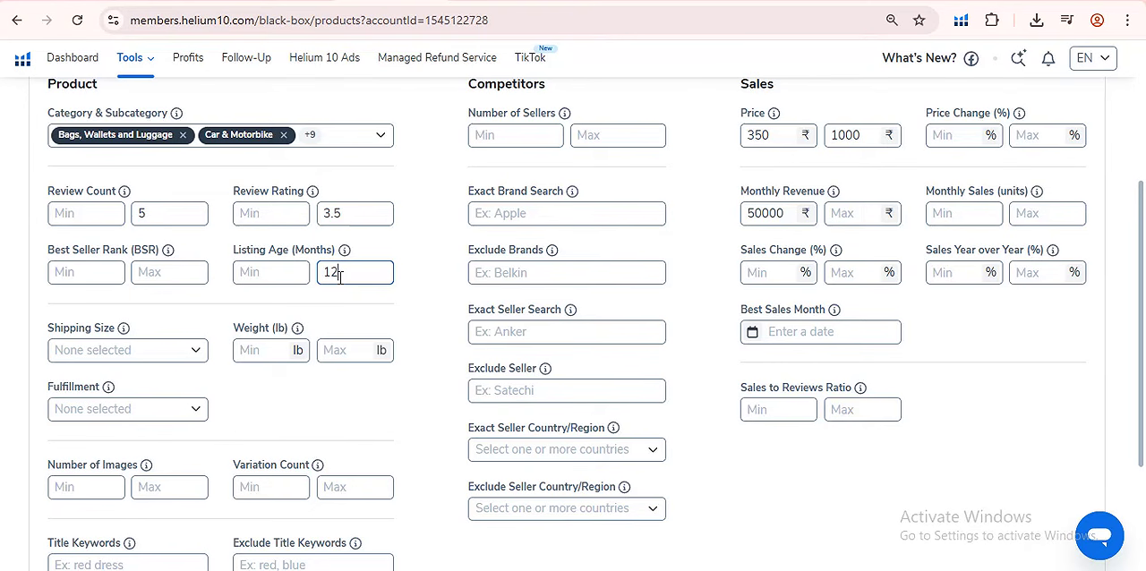
{"action": "left_click", "coordinate": [399, 253]}
{"action": "left_click", "coordinate": [100, 352]}
{"action": "left_click", "coordinate": [62, 390]}
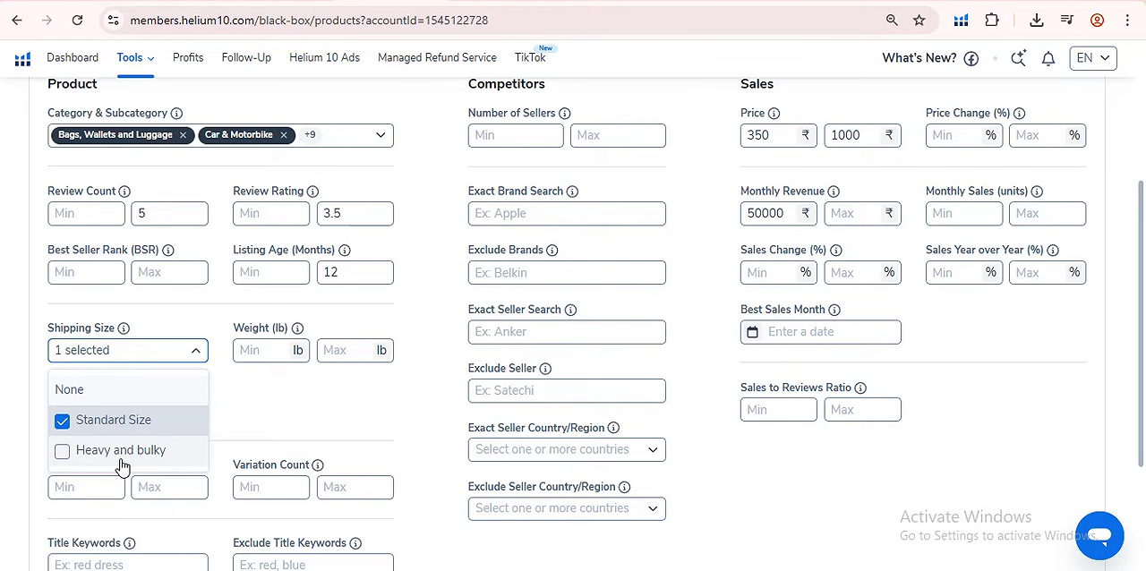
{"action": "left_click", "coordinate": [230, 398]}
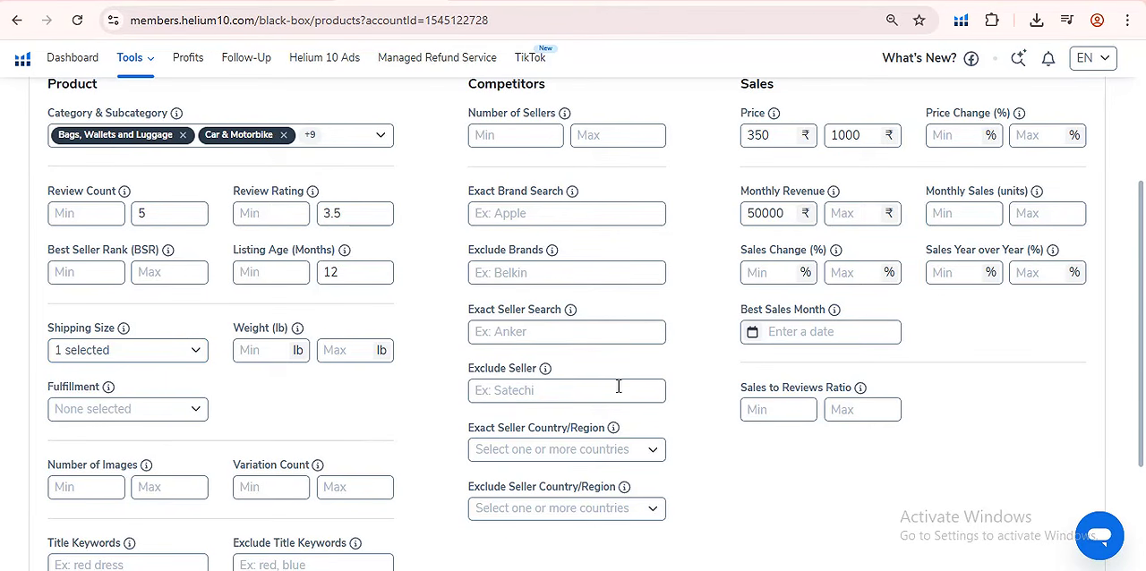
- Look over the fulfillment options and close them without choosing any
{"action": "scroll", "coordinate": [218, 238], "scroll_direction": "down", "scroll_amount": 2}
{"action": "left_click", "coordinate": [137, 244]}
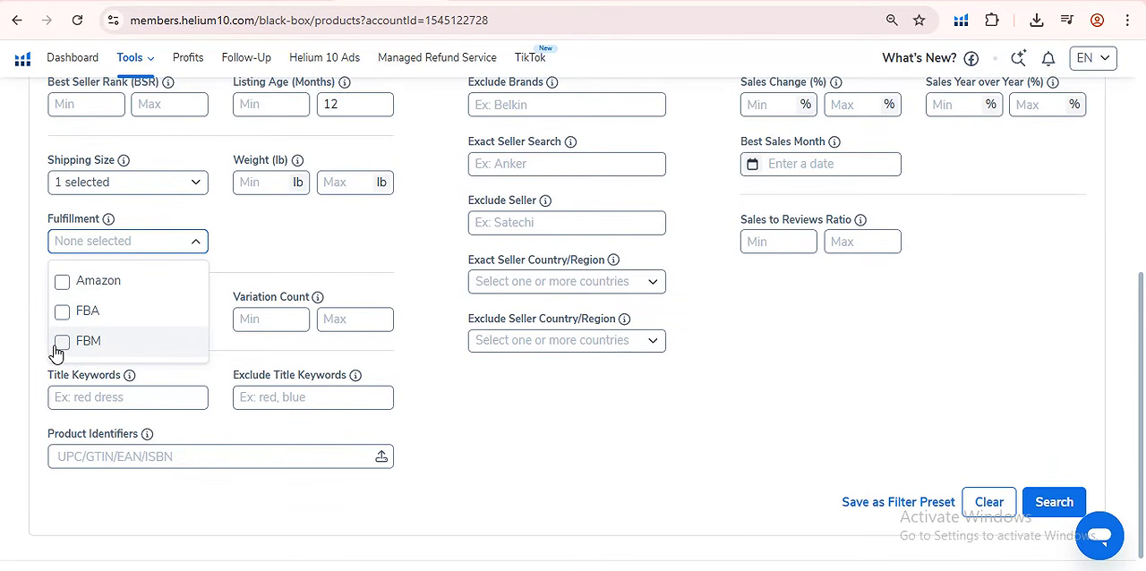
{"action": "left_click", "coordinate": [284, 257]}
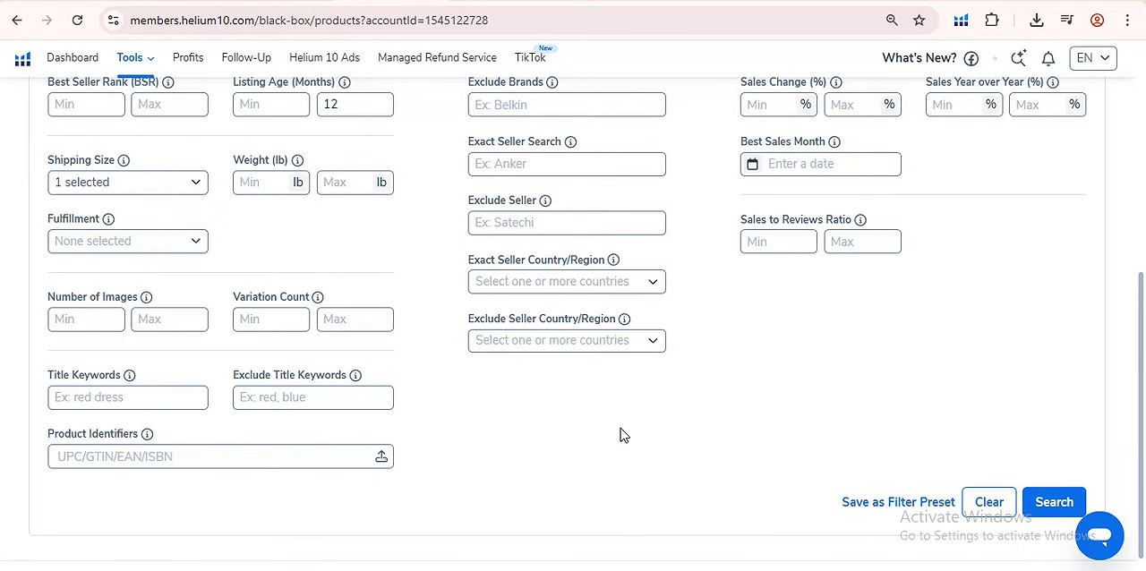
- View the image gallery on the kadai's Amazon page and set the maximum number of images to 4
{"action": "left_click", "coordinate": [169, 318]}
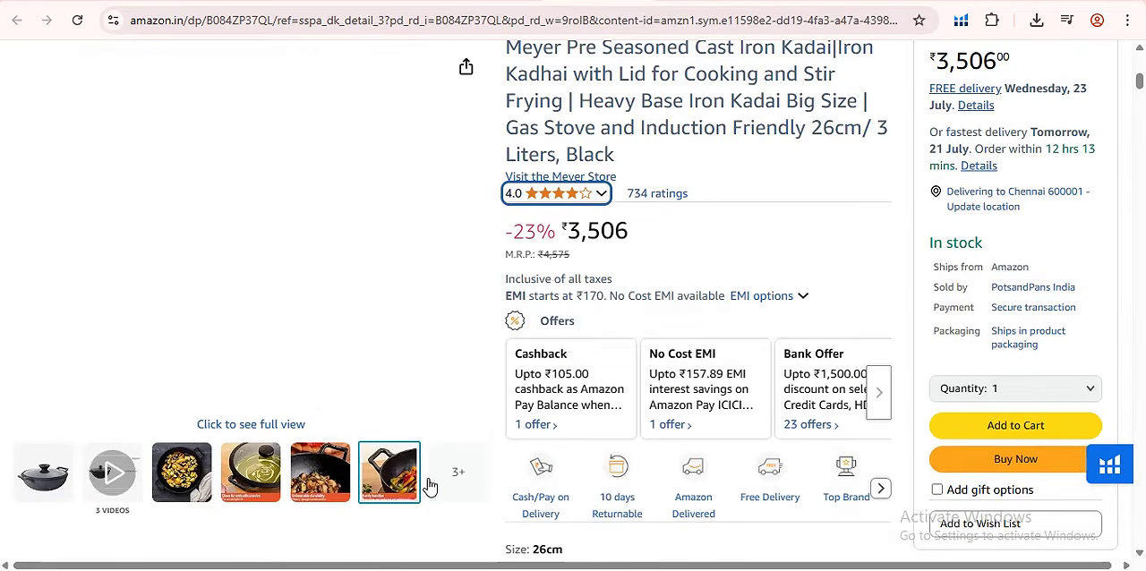
{"action": "left_click", "coordinate": [469, 482]}
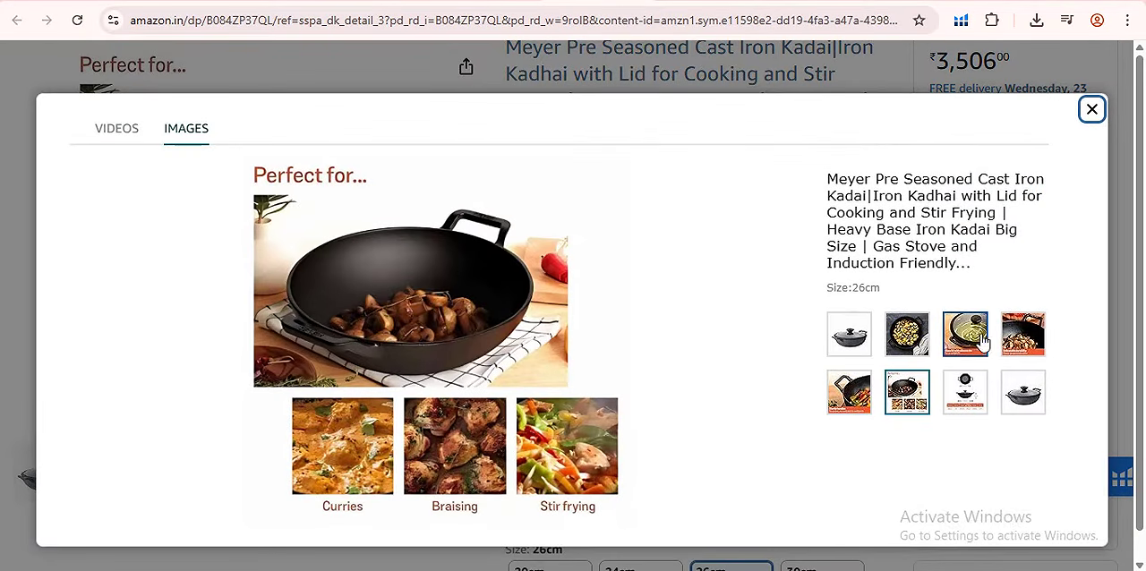
{"action": "left_click", "coordinate": [1091, 109]}
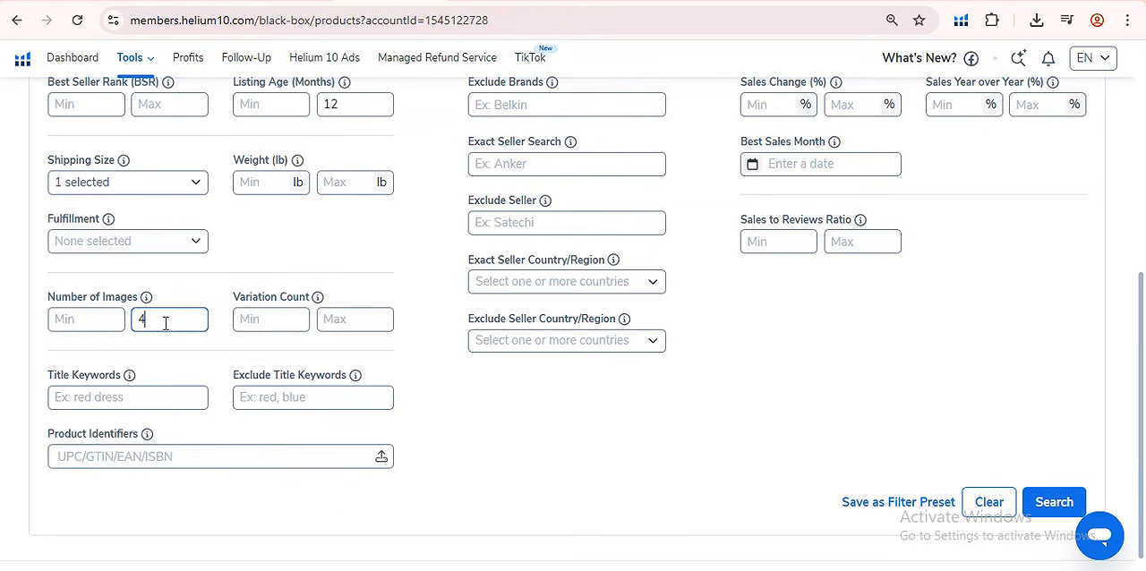
{"action": "left_click", "coordinate": [174, 273]}
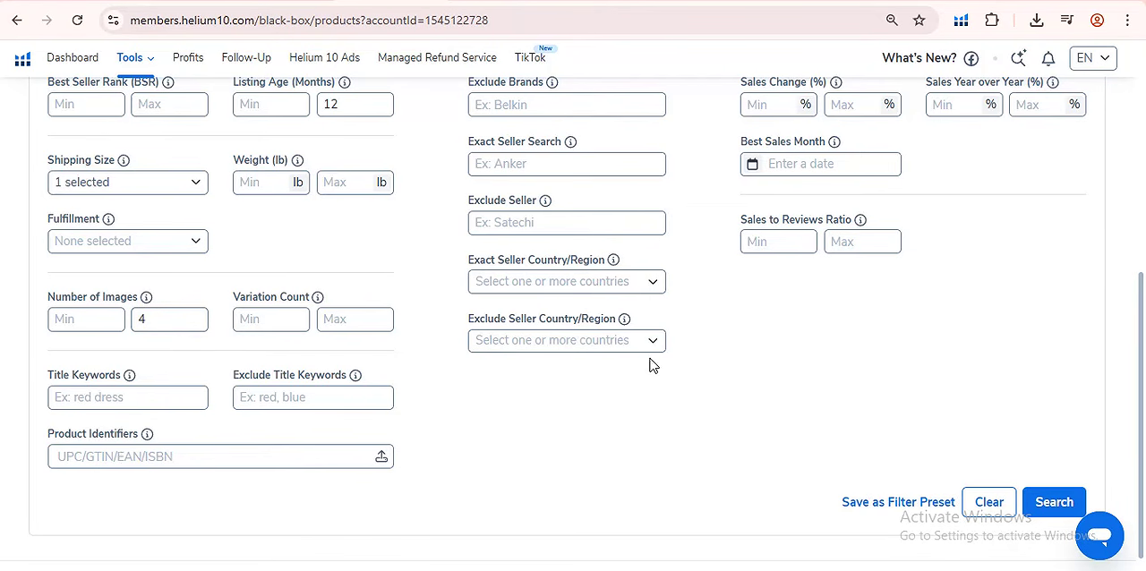
{"action": "scroll", "coordinate": [260, 419], "scroll_direction": "down", "scroll_amount": 1}
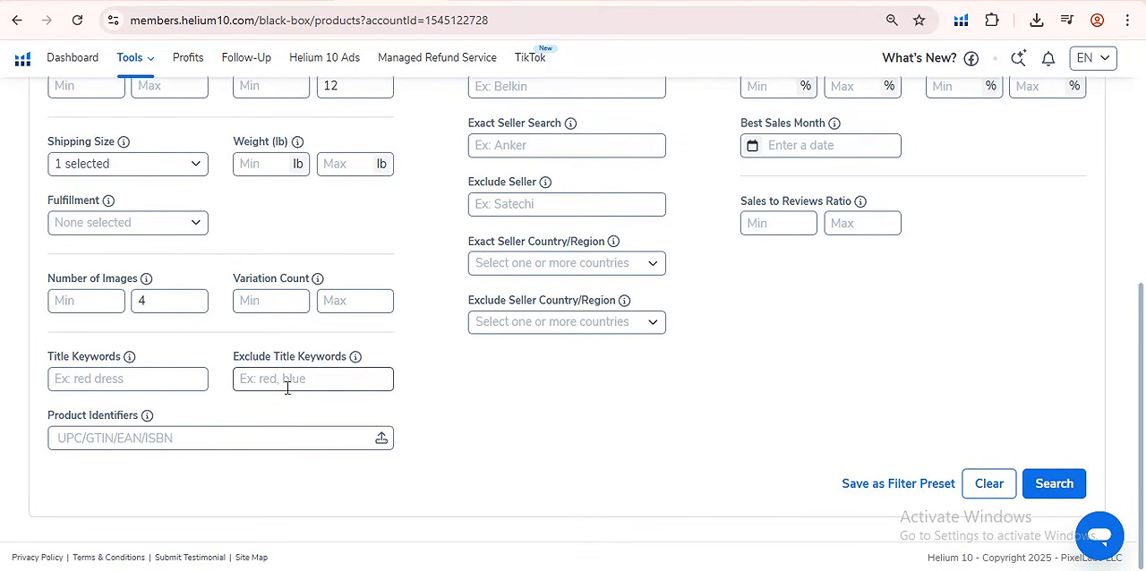
{"action": "left_click", "coordinate": [287, 380]}
{"action": "left_click", "coordinate": [473, 382]}
{"action": "left_click", "coordinate": [293, 378]}
{"action": "left_click", "coordinate": [441, 399]}
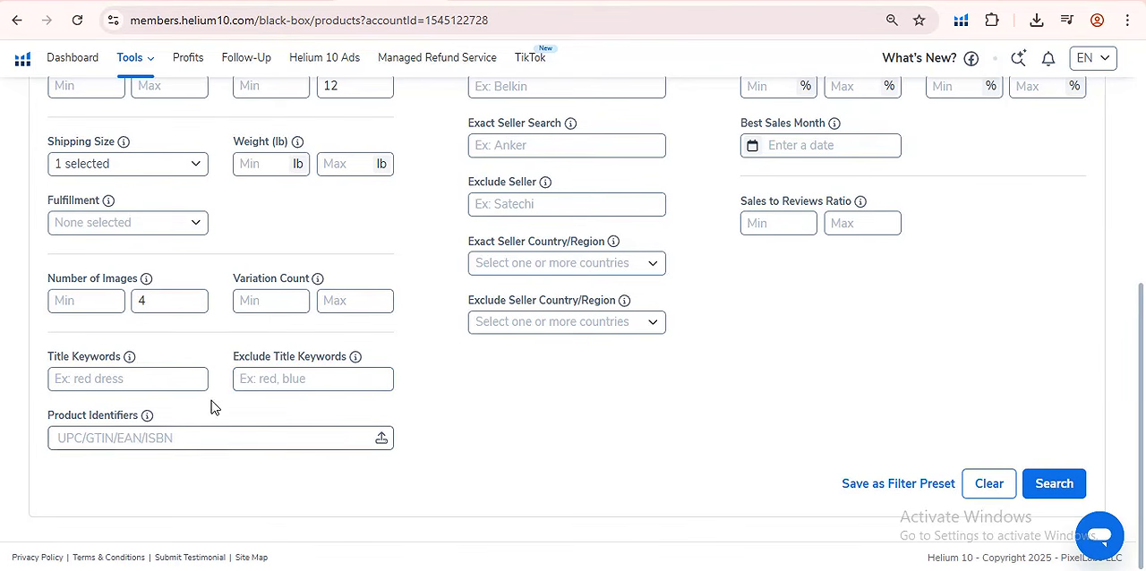
- Run the product search with the chosen filters and sort the results by monthly revenue from highest to lowest
{"action": "left_click", "coordinate": [1045, 484]}
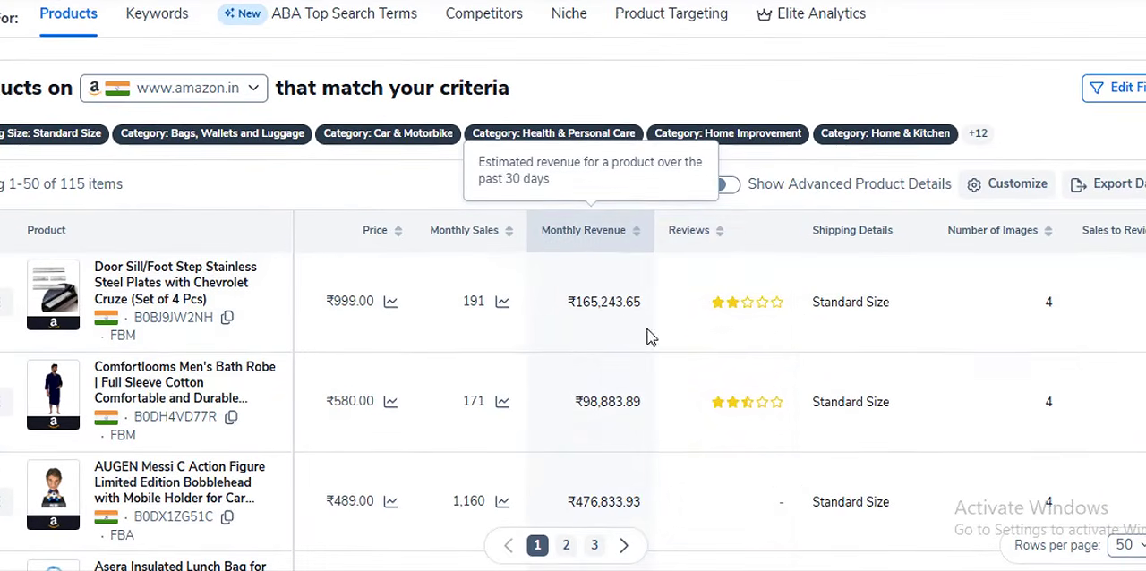
{"action": "left_click", "coordinate": [600, 231]}
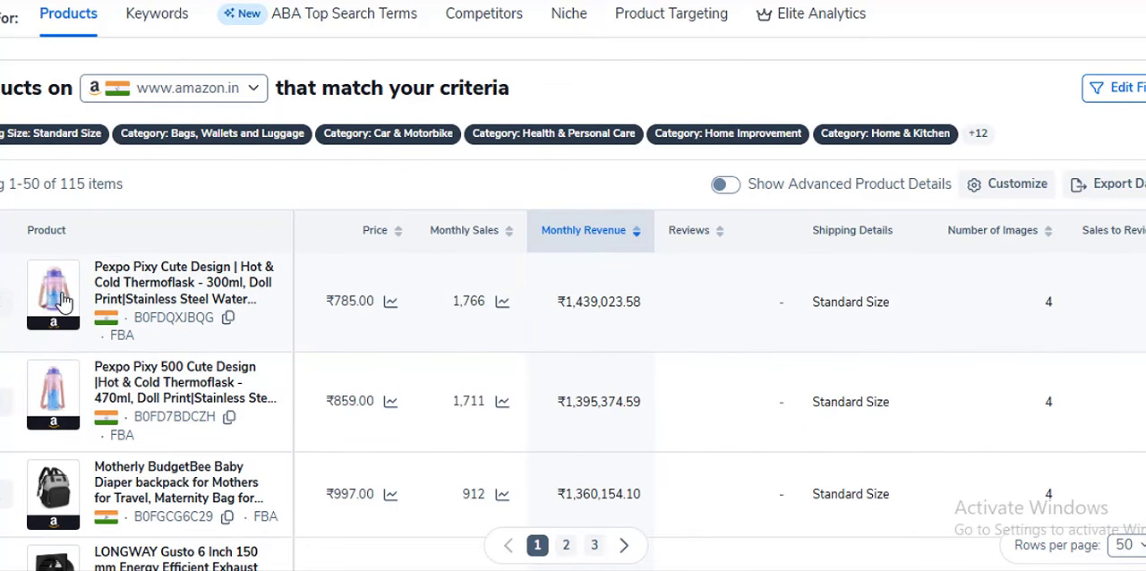
- Preview the top-revenue products, then open the Motherly baby diaper backpack's Amazon page and look through its product images
{"action": "mouse_move", "coordinate": [63, 302]}
{"action": "scroll", "coordinate": [132, 289], "scroll_direction": "down", "scroll_amount": 1}
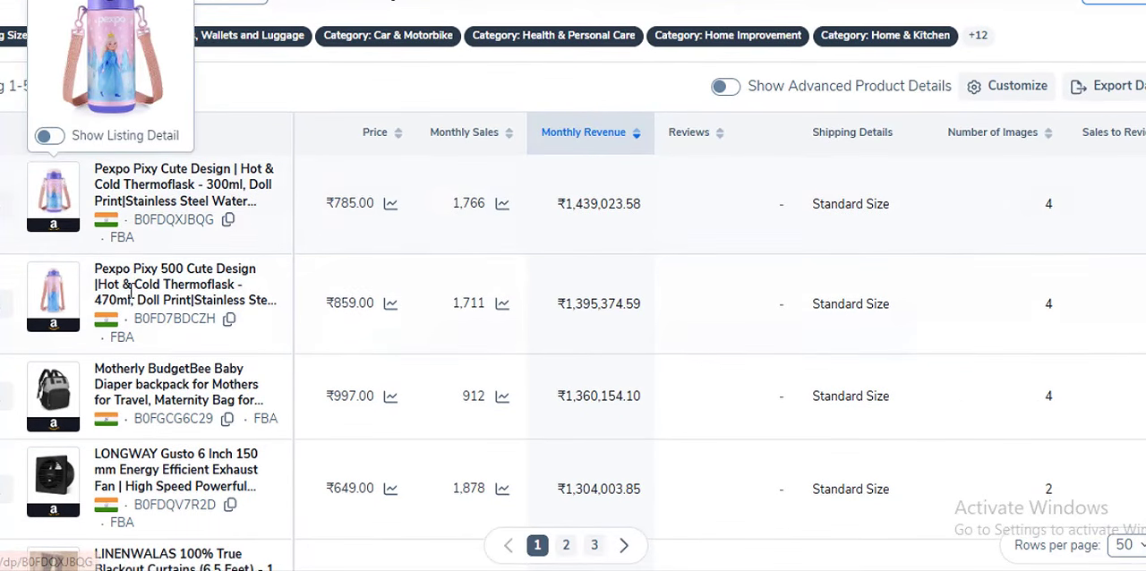
{"action": "scroll", "coordinate": [45, 299], "scroll_direction": "down", "scroll_amount": 1}
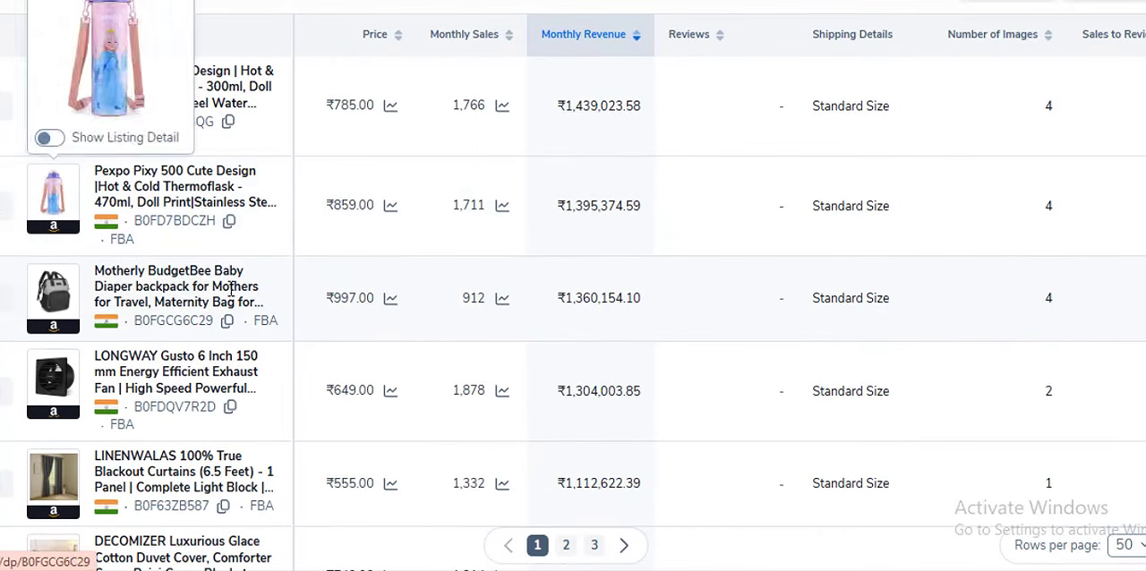
{"action": "scroll", "coordinate": [231, 288], "scroll_direction": "down", "scroll_amount": 1}
{"action": "mouse_move", "coordinate": [42, 215]}
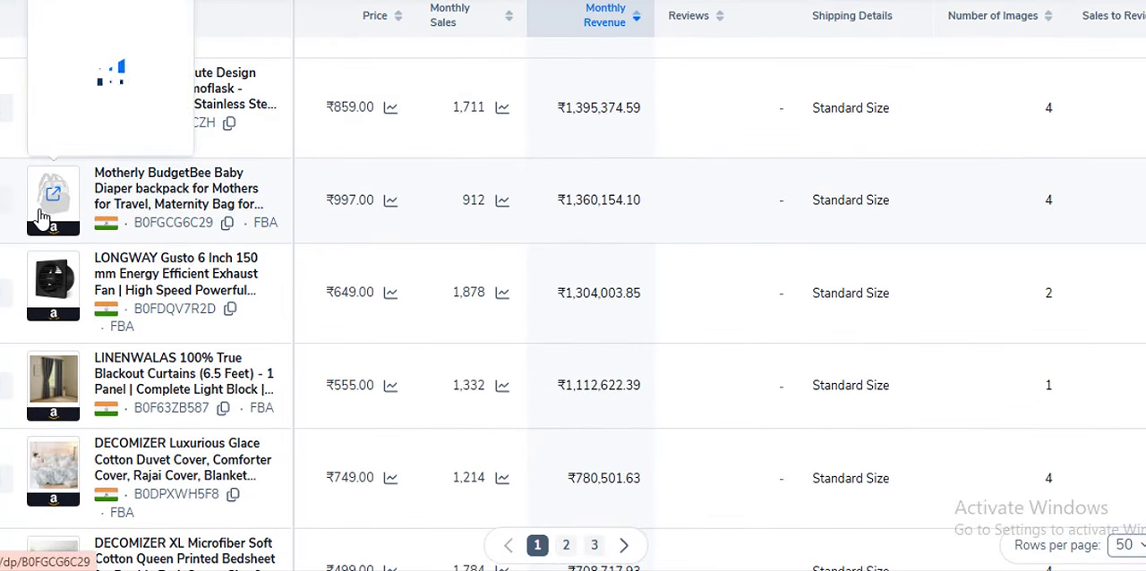
{"action": "scroll", "coordinate": [51, 216], "scroll_direction": "down", "scroll_amount": 1}
{"action": "scroll", "coordinate": [69, 204], "scroll_direction": "up", "scroll_amount": 1}
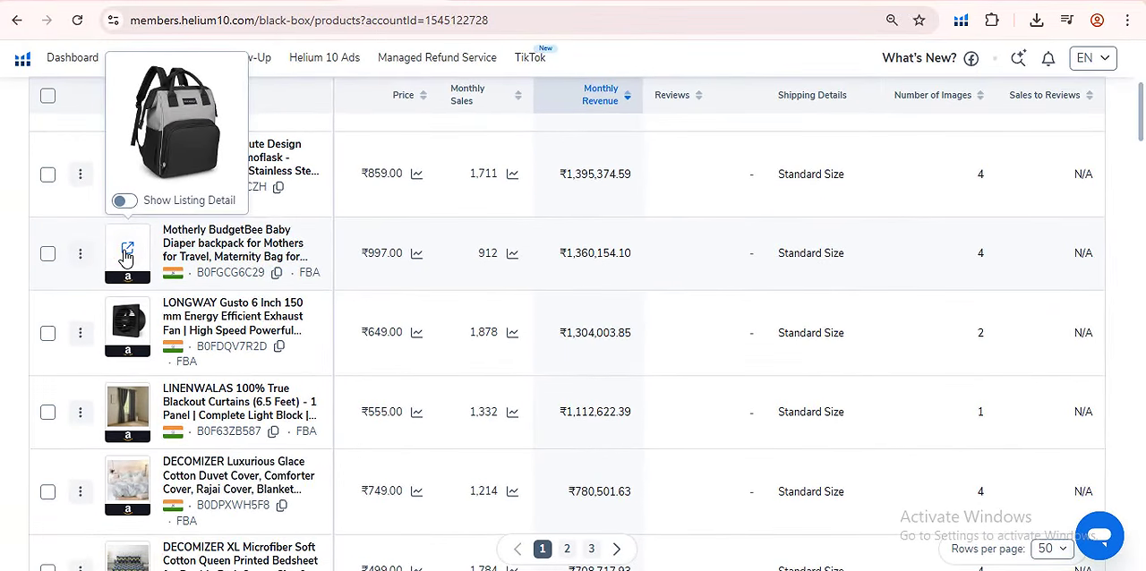
{"action": "left_click", "coordinate": [72, 209]}
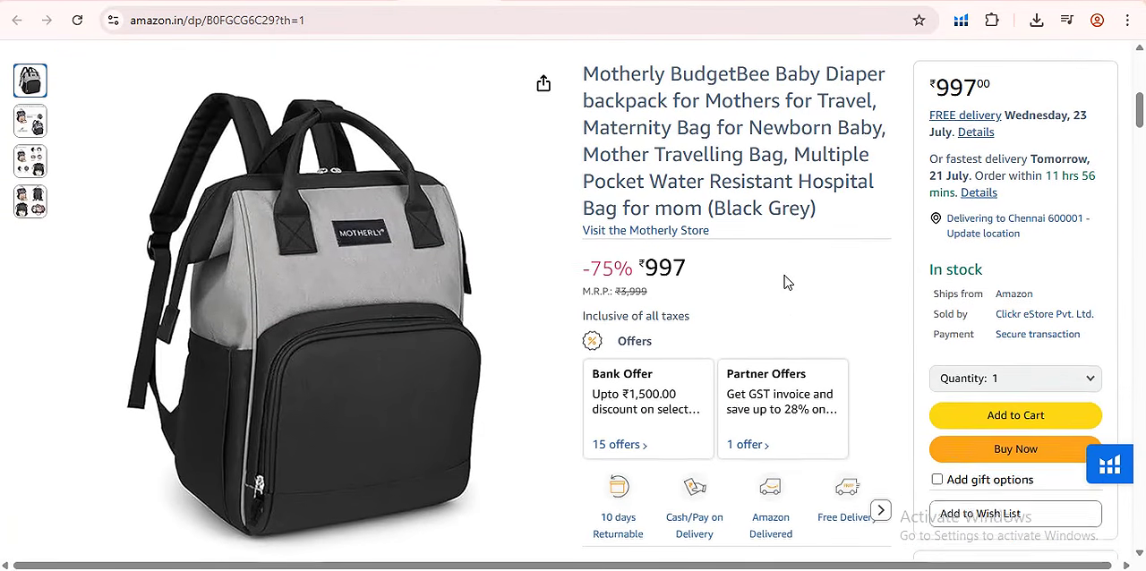
{"action": "scroll", "coordinate": [785, 283], "scroll_direction": "up", "scroll_amount": 1}
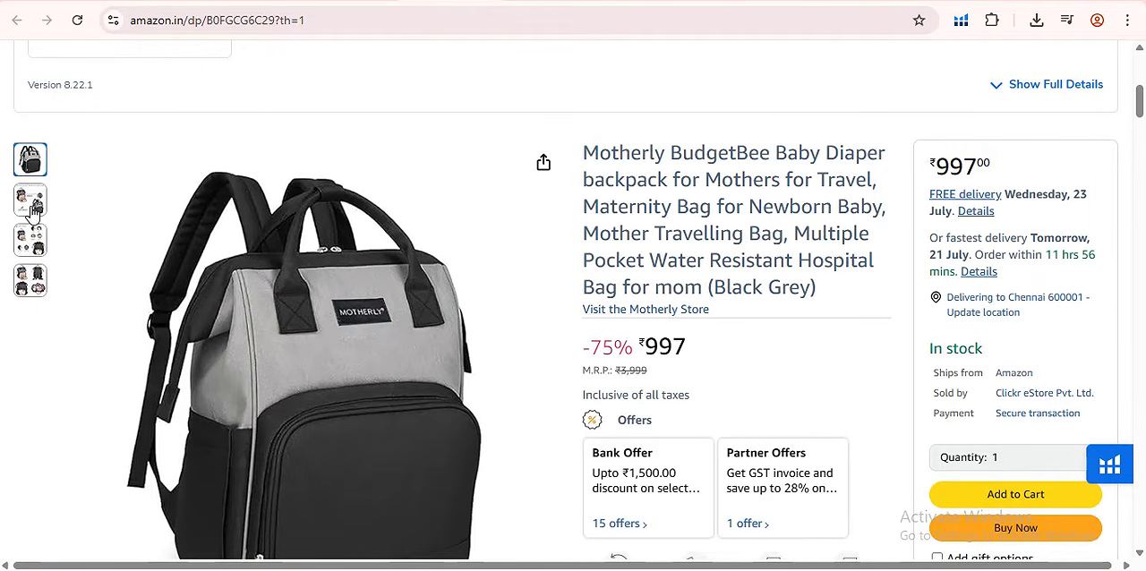
{"action": "mouse_move", "coordinate": [34, 288]}
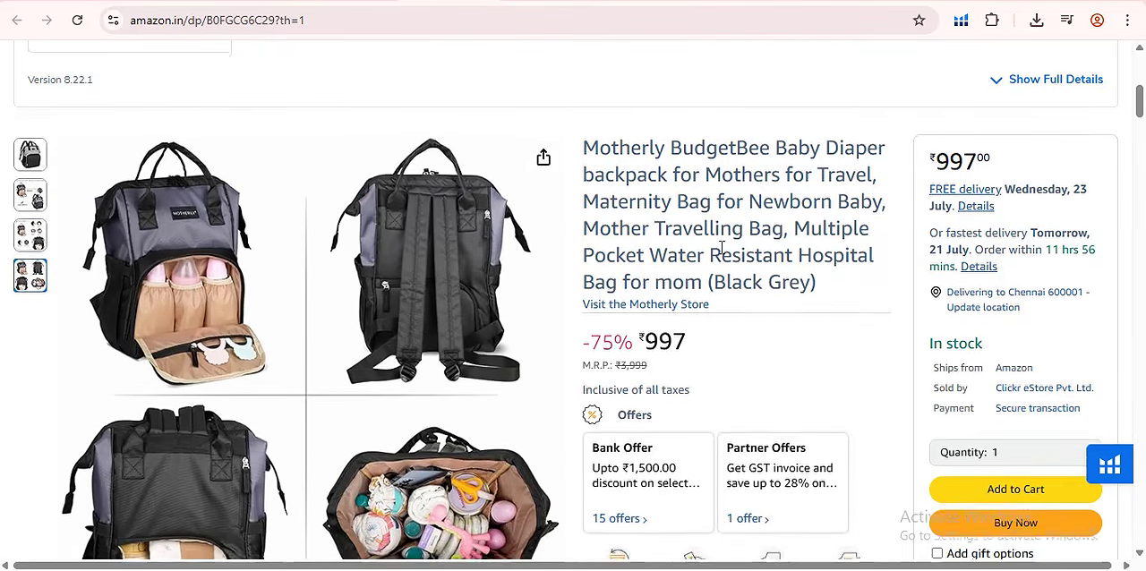
{"action": "scroll", "coordinate": [707, 243], "scroll_direction": "down", "scroll_amount": 2}
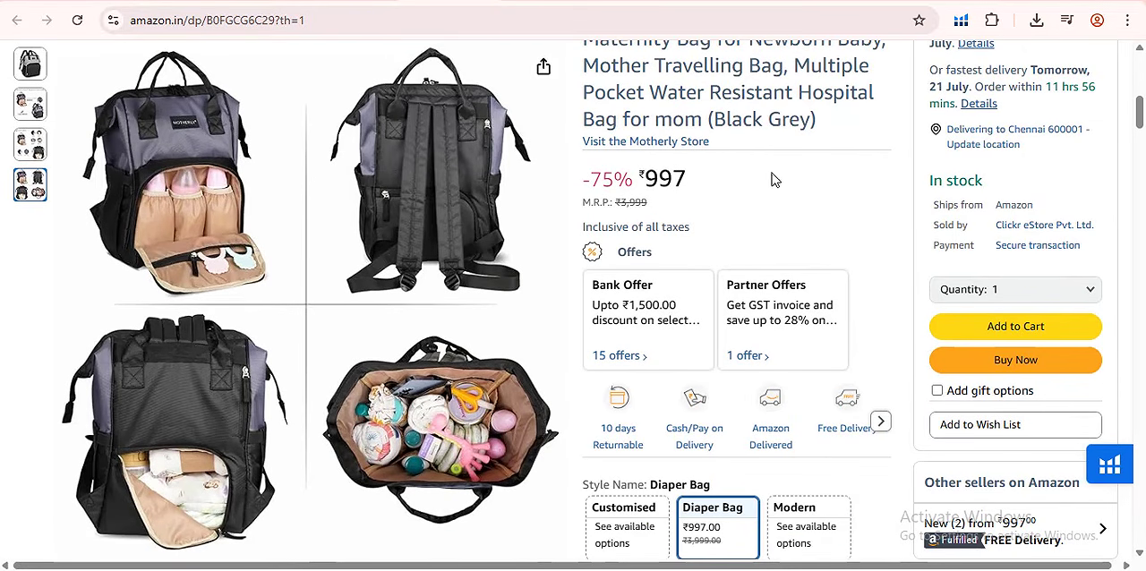
{"action": "scroll", "coordinate": [774, 179], "scroll_direction": "up", "scroll_amount": 2}
- View the LINENWALAS blackout curtains' Amazon page and check its image gallery
{"action": "left_click", "coordinate": [483, 1]}
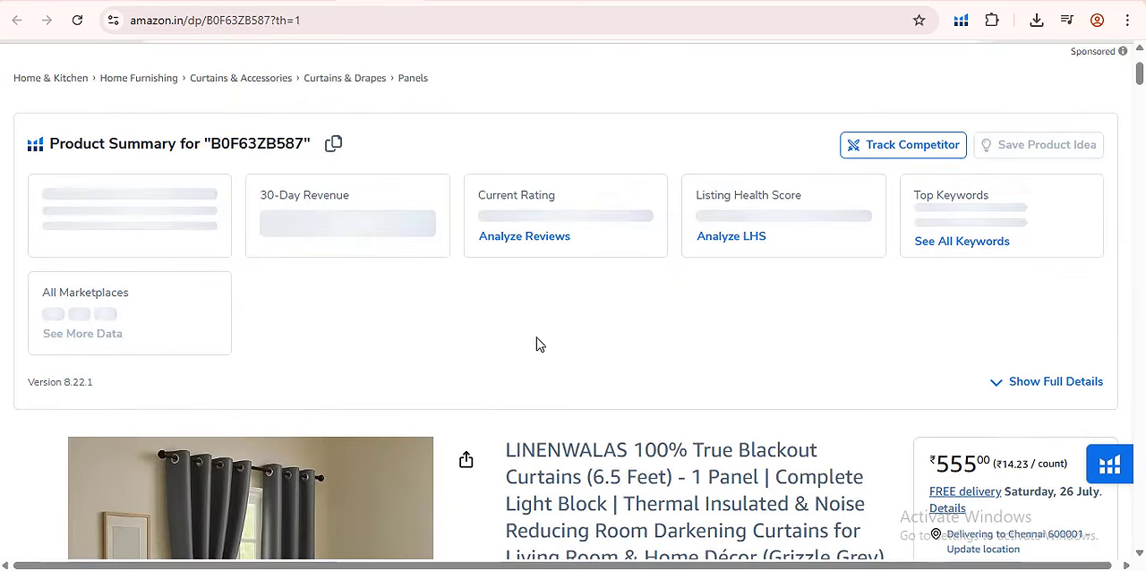
{"action": "scroll", "coordinate": [536, 338], "scroll_direction": "down", "scroll_amount": 5}
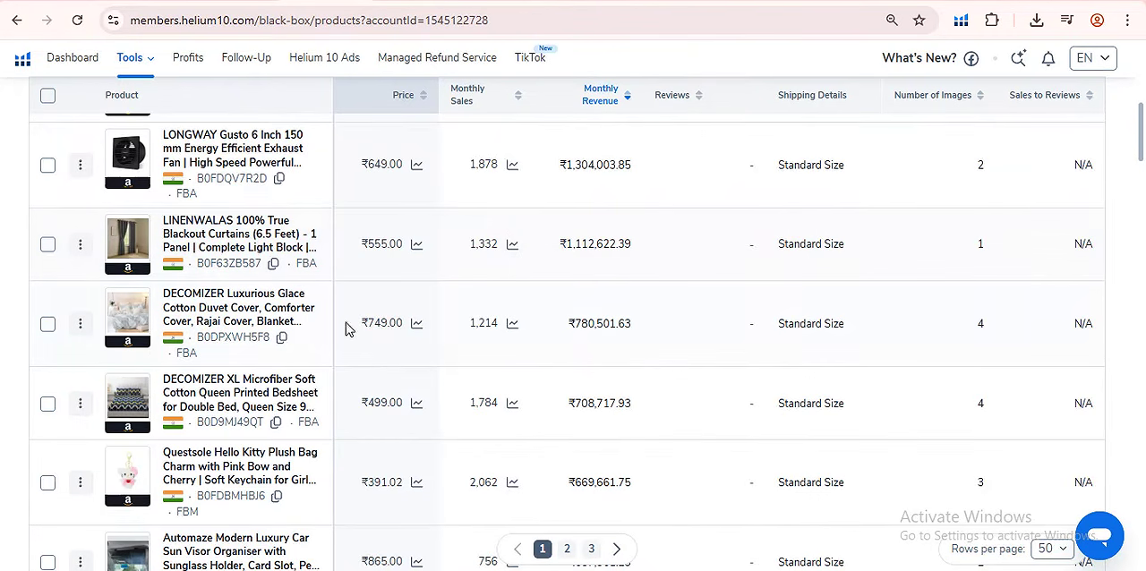
{"action": "scroll", "coordinate": [349, 327], "scroll_direction": "down", "scroll_amount": 1}
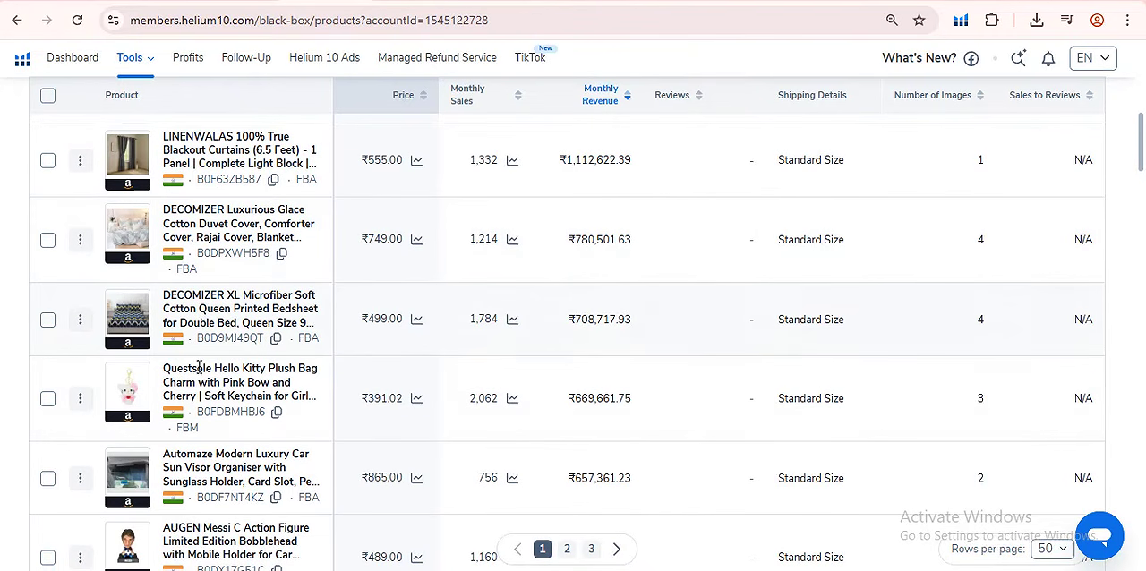
- Open the AUGEN Messi bobblehead's Amazon page from the results and examine its images, price and listing details
{"action": "mouse_move", "coordinate": [130, 331]}
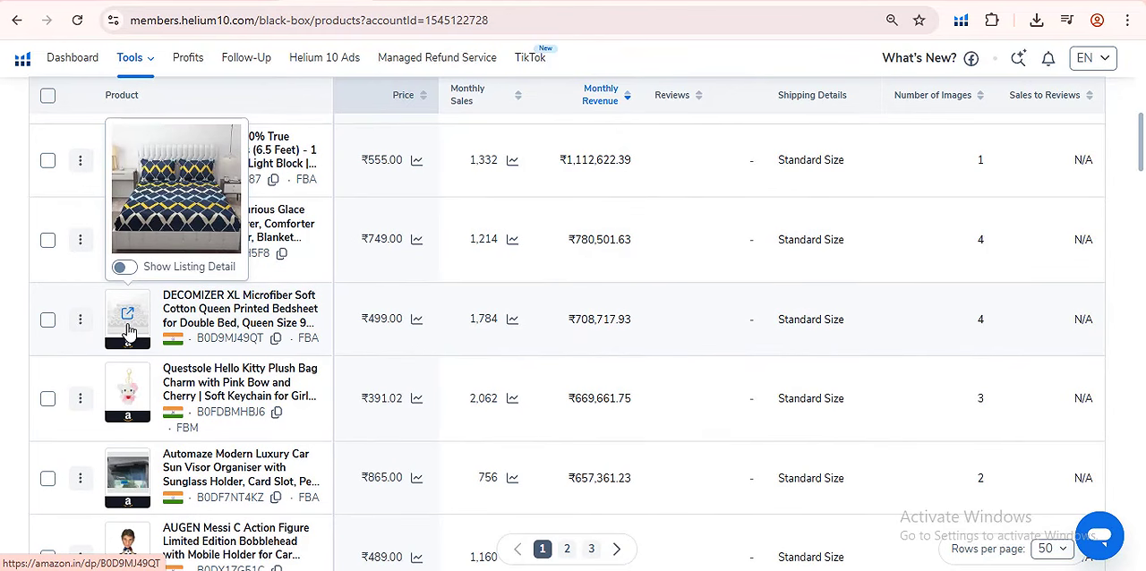
{"action": "scroll", "coordinate": [139, 347], "scroll_direction": "down", "scroll_amount": 3}
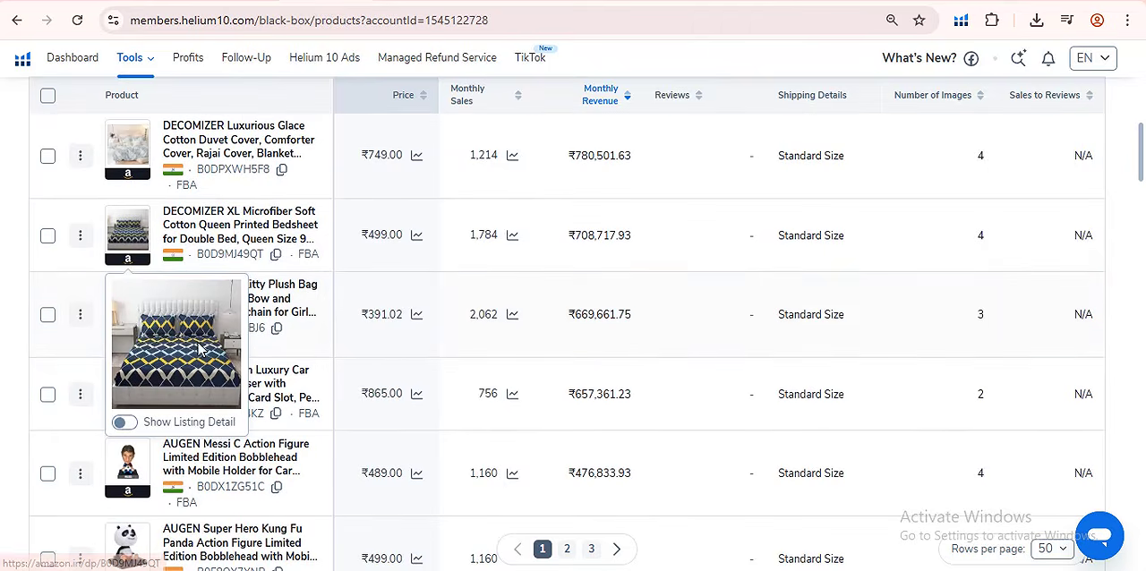
{"action": "left_click", "coordinate": [130, 300]}
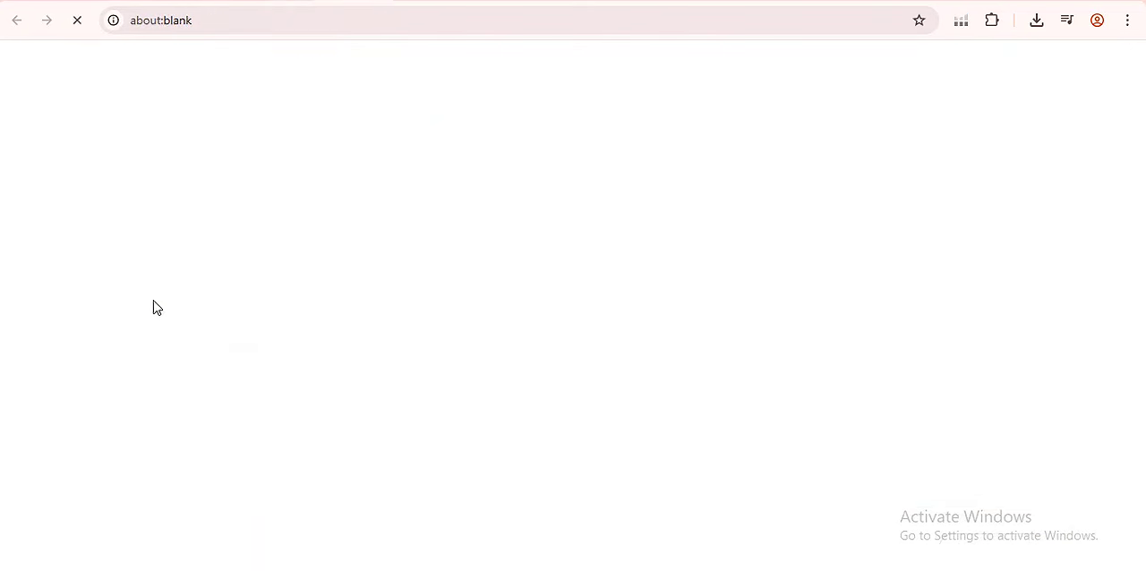
{"action": "scroll", "coordinate": [740, 332], "scroll_direction": "down", "scroll_amount": 2}
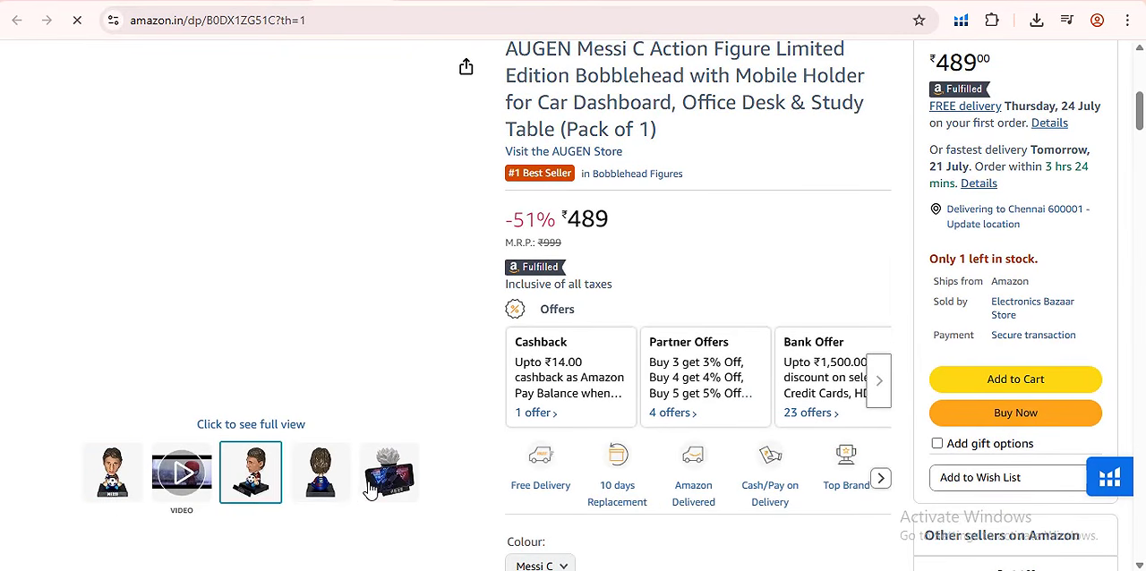
{"action": "left_click", "coordinate": [428, 466]}
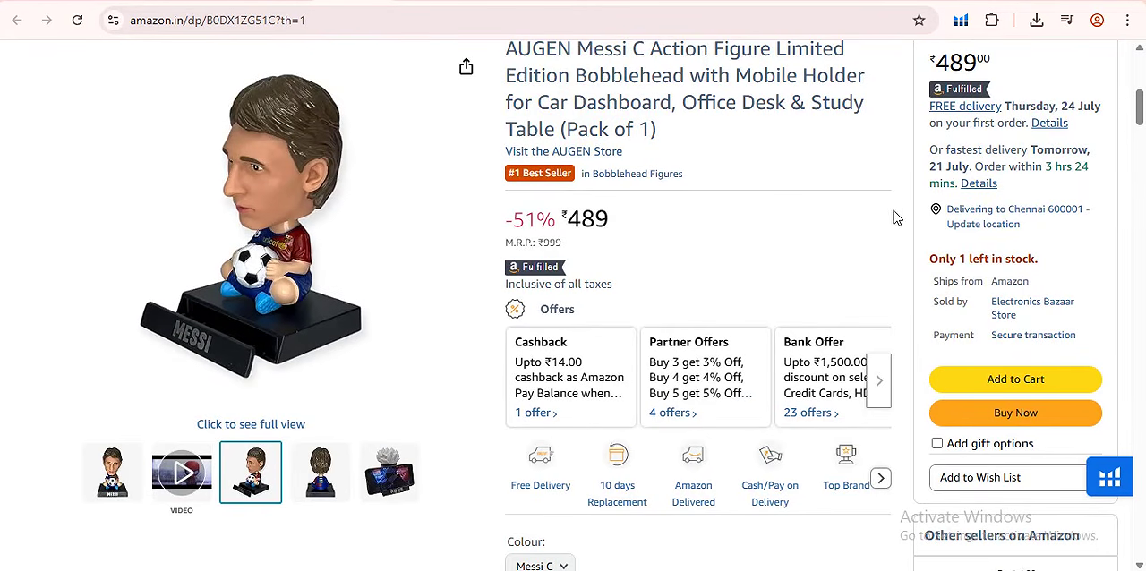
{"action": "scroll", "coordinate": [622, 351], "scroll_direction": "up", "scroll_amount": 2}
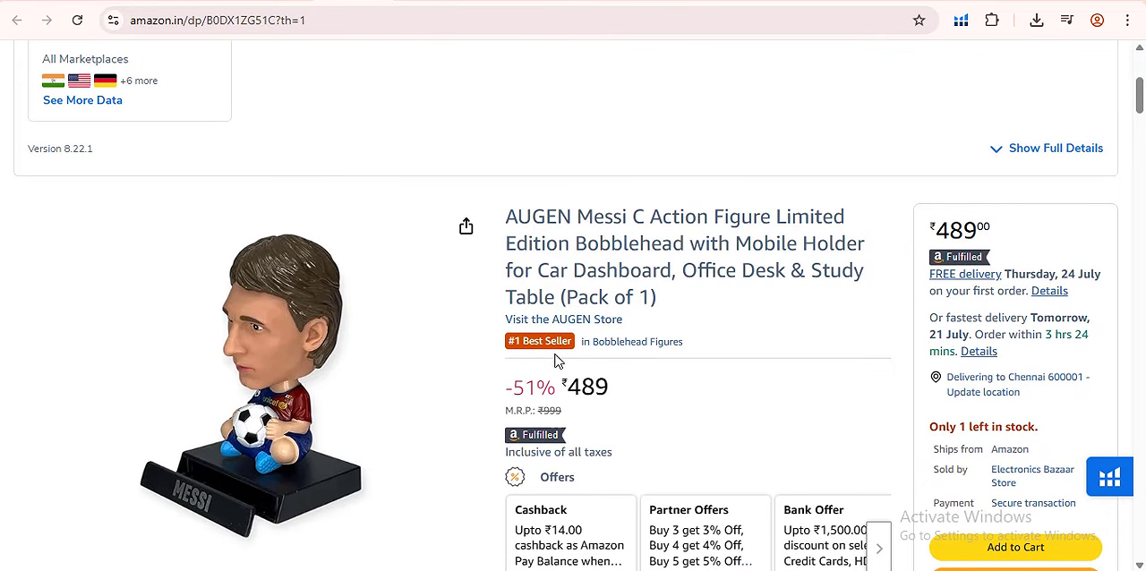
{"action": "scroll", "coordinate": [673, 407], "scroll_direction": "down", "scroll_amount": 1}
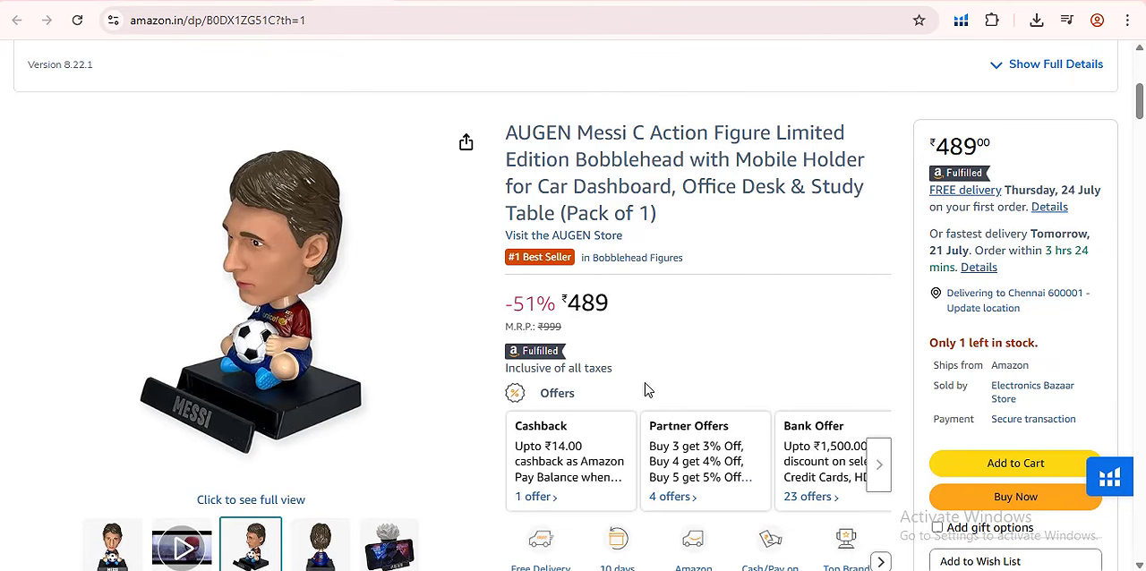
- Open the AUGEN Super Hero Kung Fu Panda bobblehead's Amazon page from the Black Box results and return to the list
{"action": "left_click", "coordinate": [179, 2]}
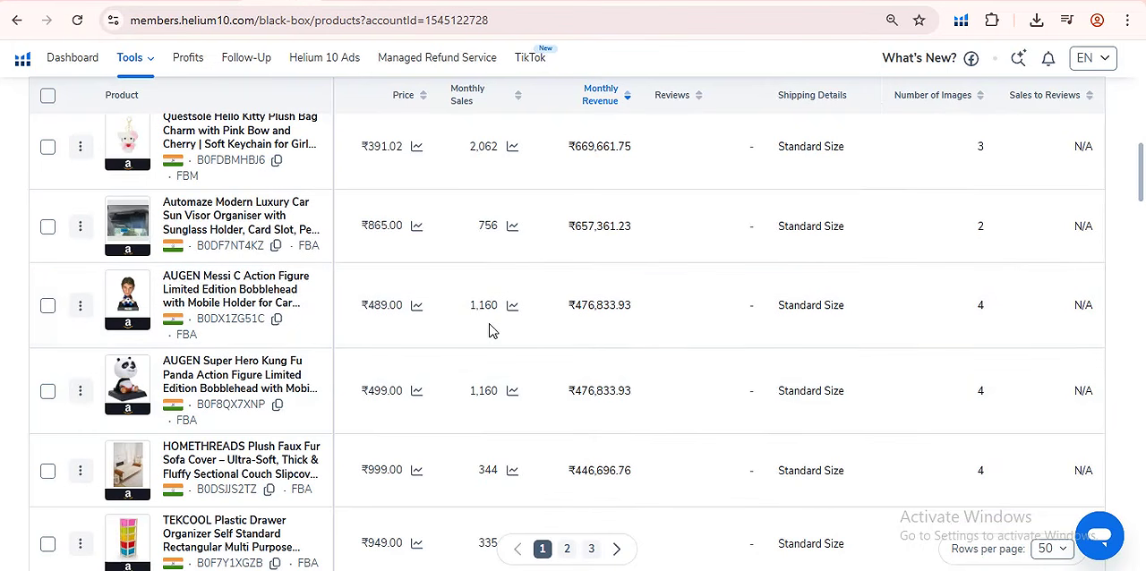
{"action": "scroll", "coordinate": [184, 420], "scroll_direction": "down", "scroll_amount": 2}
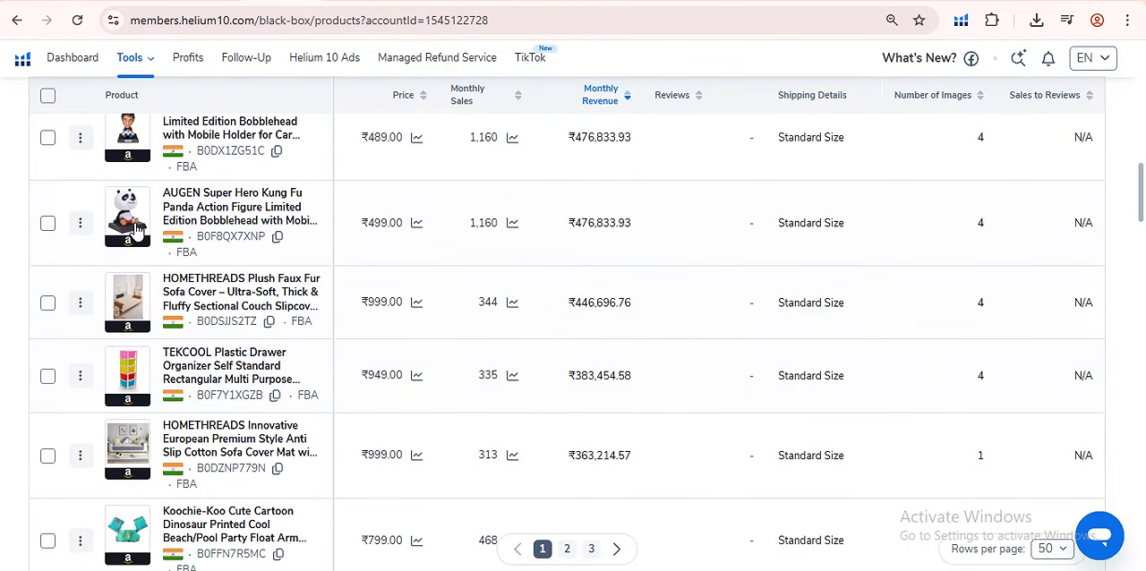
{"action": "left_click", "coordinate": [134, 212]}
{"action": "left_click", "coordinate": [179, 1]}
{"action": "scroll", "coordinate": [241, 332], "scroll_direction": "up", "scroll_amount": 2}
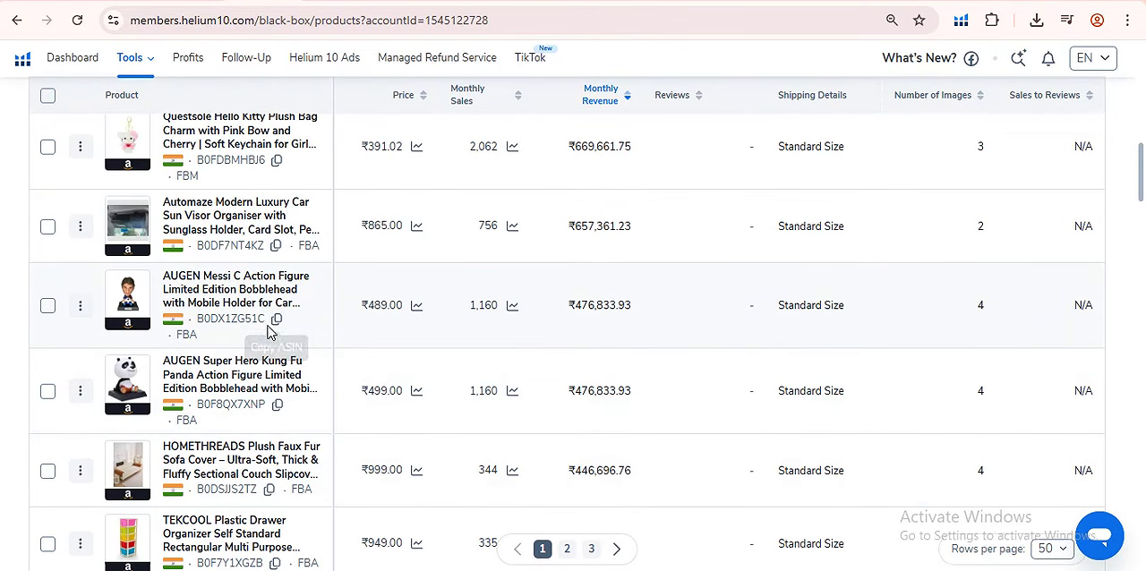
- Create a new Google Sheets spreadsheet and record the AUGEN Messi bobblehead's ASIN, B0DX1ZG51C, in cell A2
{"action": "left_click", "coordinate": [276, 319]}
{"action": "left_click", "coordinate": [277, 405]}
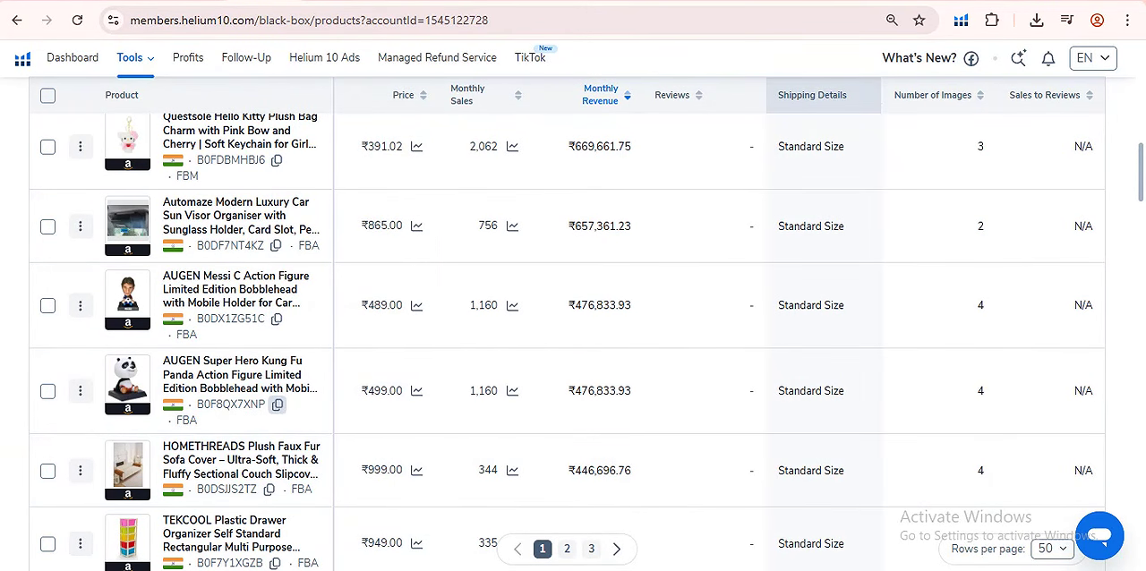
{"action": "key", "text": "ctrl+t"}
{"action": "type", "text": "shee"}
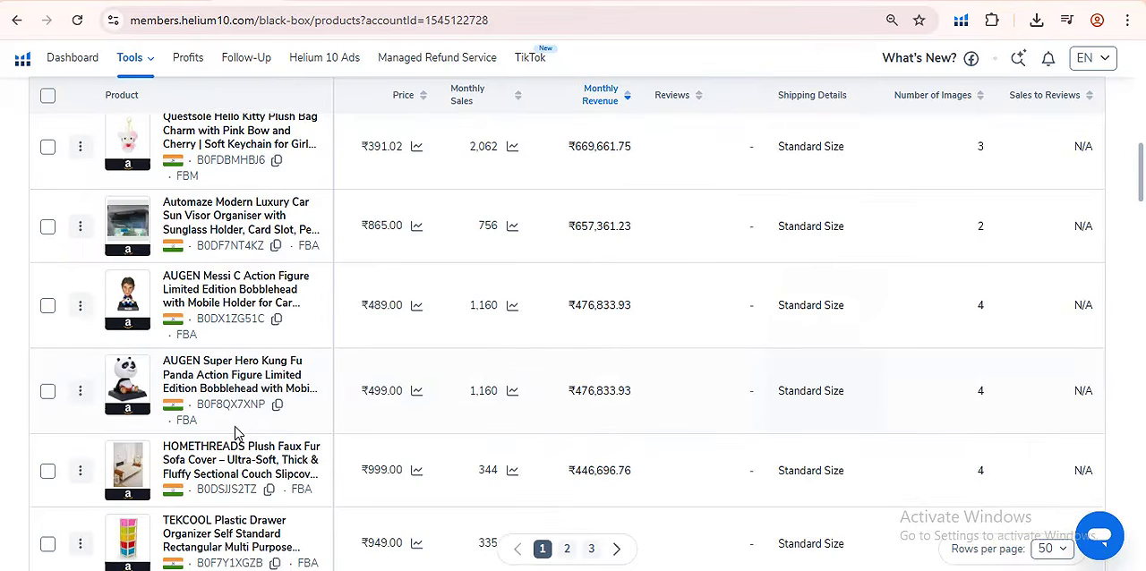
{"action": "scroll", "coordinate": [289, 336], "scroll_direction": "up", "scroll_amount": 1}
{"action": "scroll", "coordinate": [289, 336], "scroll_direction": "down", "scroll_amount": 1}
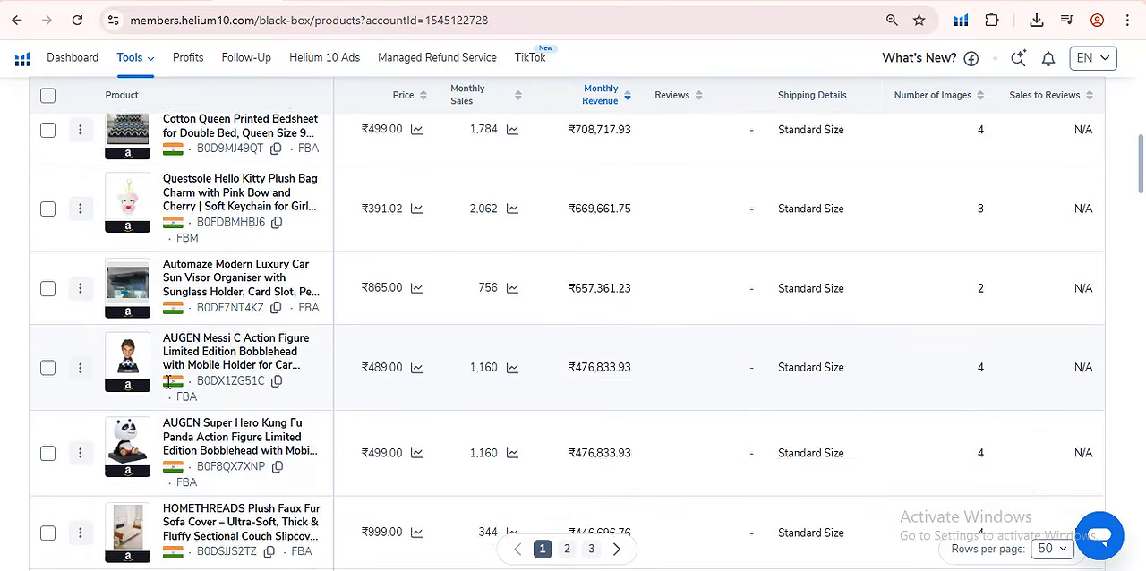
{"action": "left_click", "coordinate": [276, 319]}
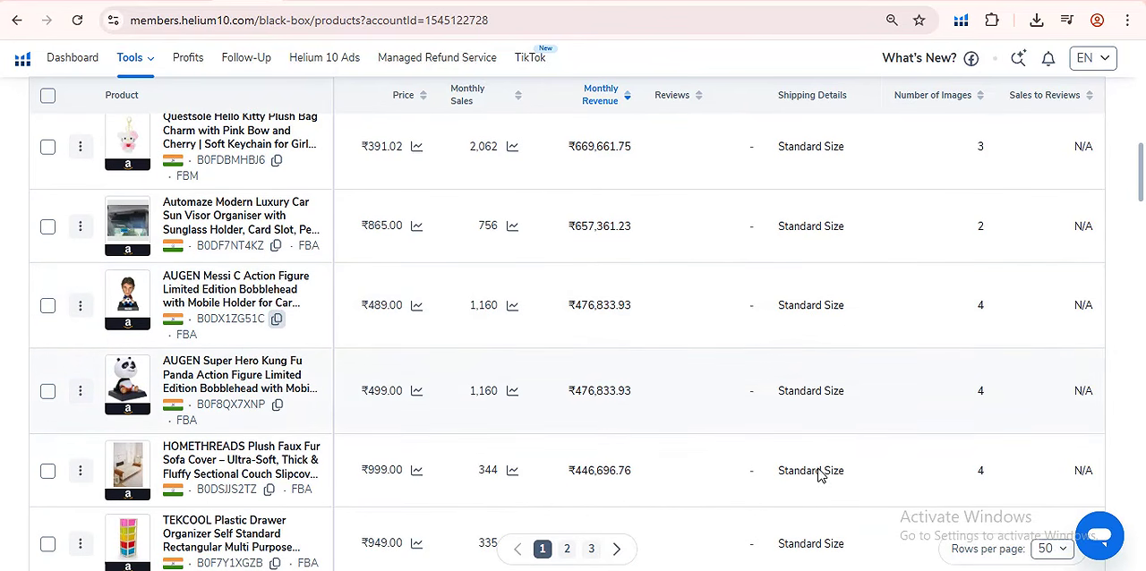
- Copy the AUGEN Messi bobblehead's Amazon page link into cell B2 of the spreadsheet
{"action": "left_click", "coordinate": [295, 2]}
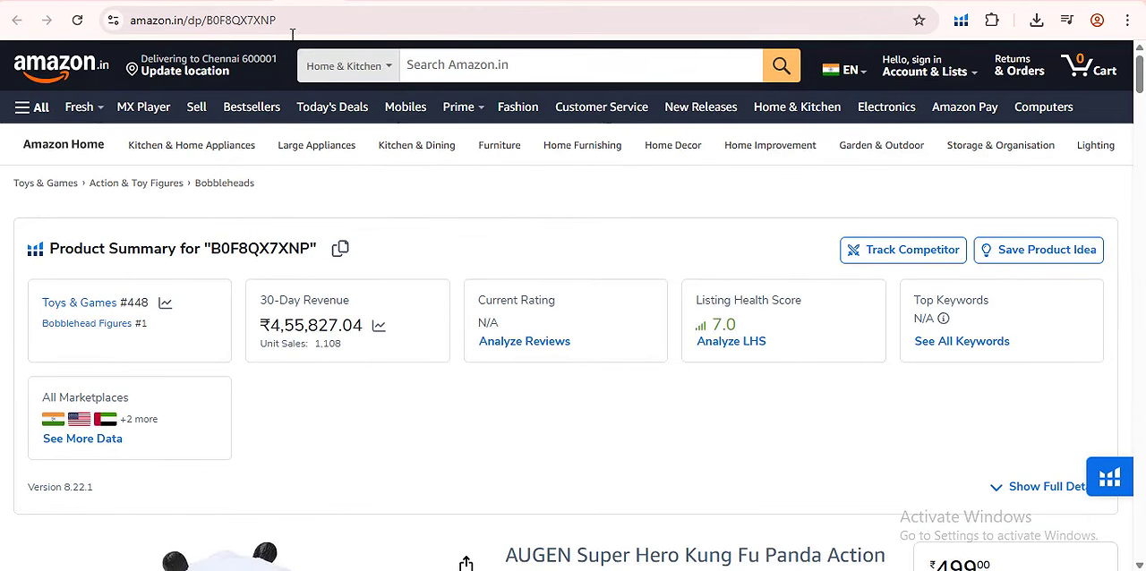
{"action": "scroll", "coordinate": [391, 143], "scroll_direction": "down", "scroll_amount": 3}
{"action": "scroll", "coordinate": [391, 147], "scroll_direction": "up", "scroll_amount": 3}
{"action": "left_click", "coordinate": [394, 2]}
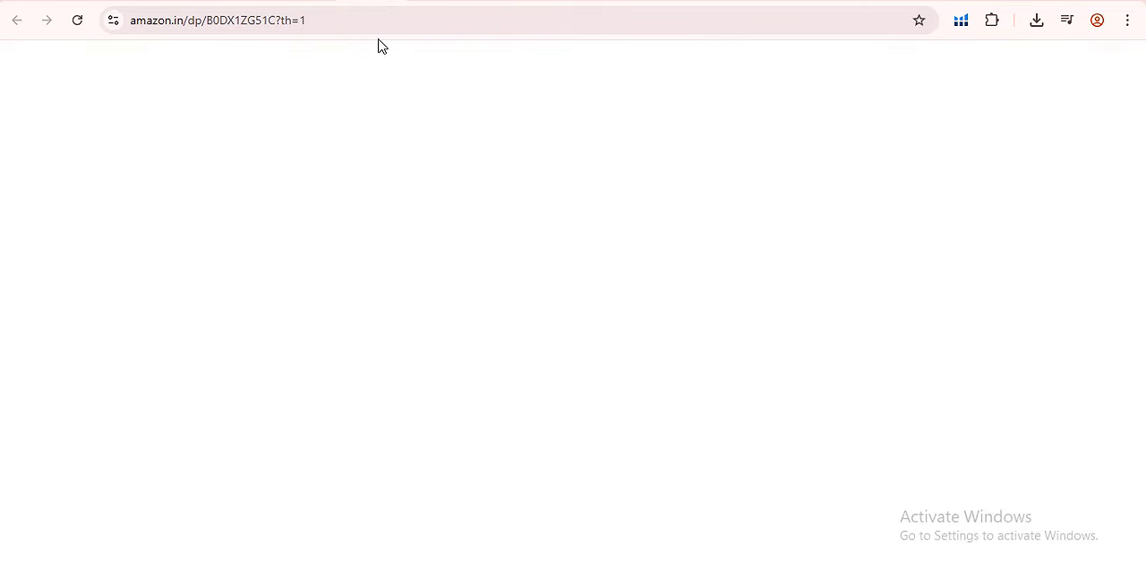
{"action": "left_click", "coordinate": [364, 20]}
{"action": "right_click", "coordinate": [363, 21]}
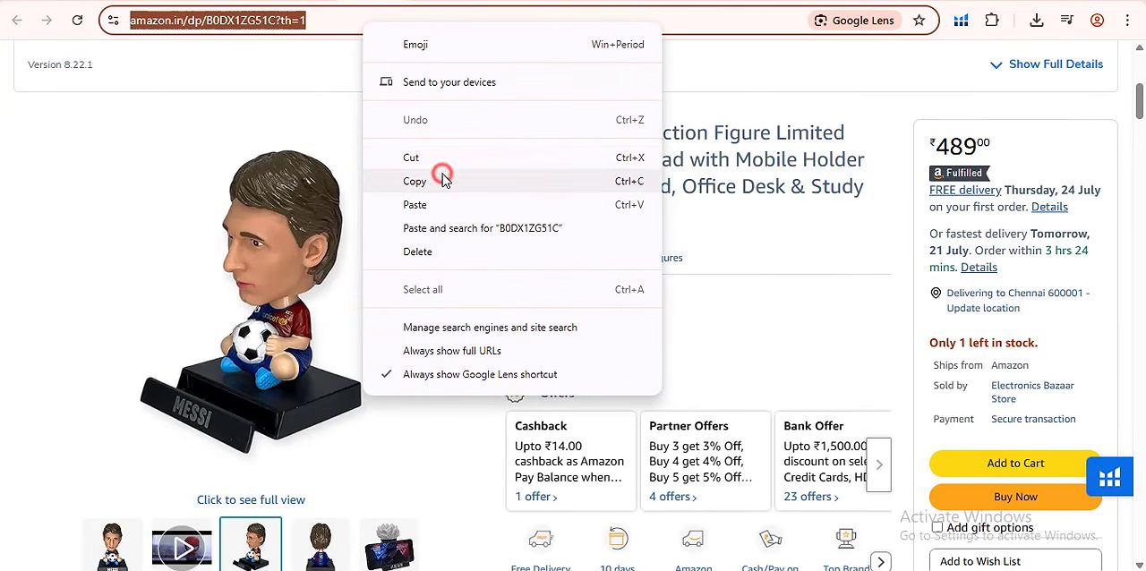
{"action": "left_click", "coordinate": [444, 179]}
{"action": "key", "text": "ctrl+Tab"}
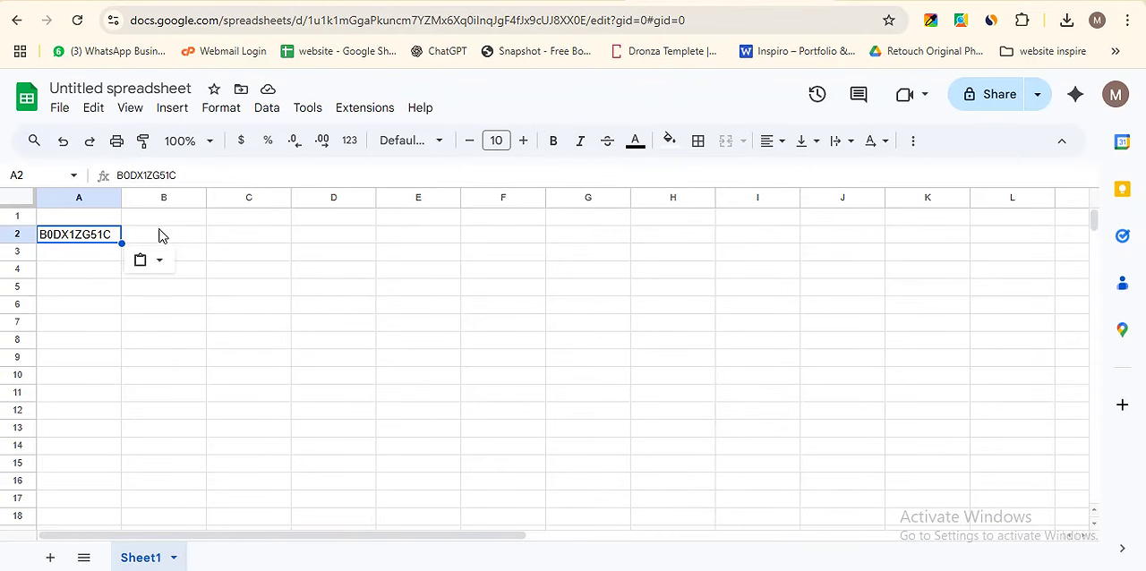
{"action": "left_click", "coordinate": [167, 234]}
{"action": "right_click", "coordinate": [167, 234]}
{"action": "left_click", "coordinate": [241, 209]}
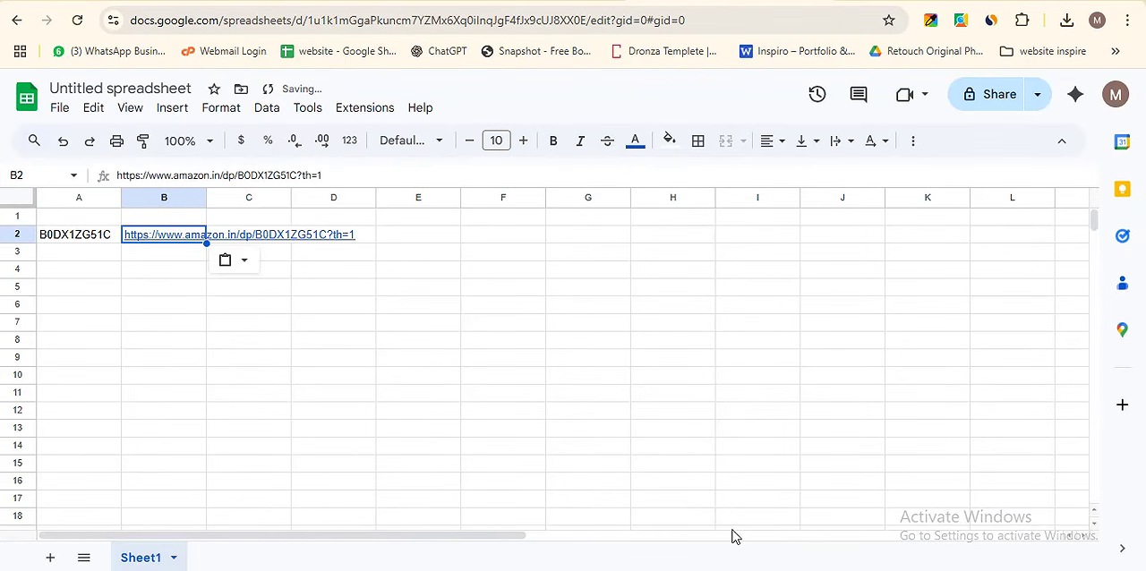
- Copy the AUGEN Messi bobblehead's monthly revenue from the Black Box results
{"action": "key", "text": "ctrl+Tab"}
{"action": "double_click", "coordinate": [598, 309]}
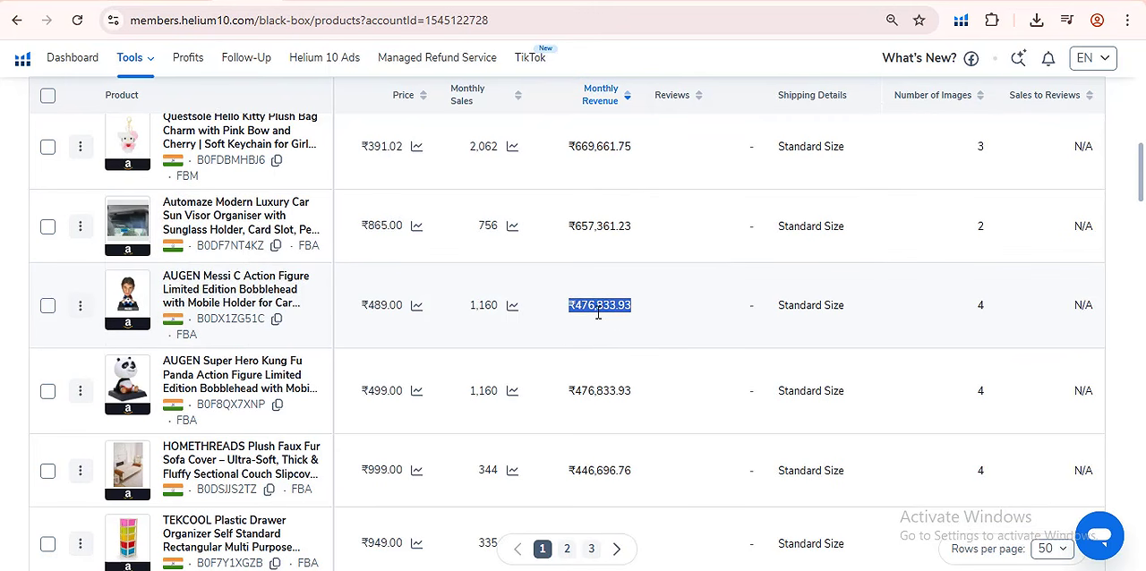
{"action": "right_click", "coordinate": [598, 311]}
{"action": "left_click", "coordinate": [654, 329]}
{"action": "scroll", "coordinate": [1067, 207], "scroll_direction": "up", "scroll_amount": 5}
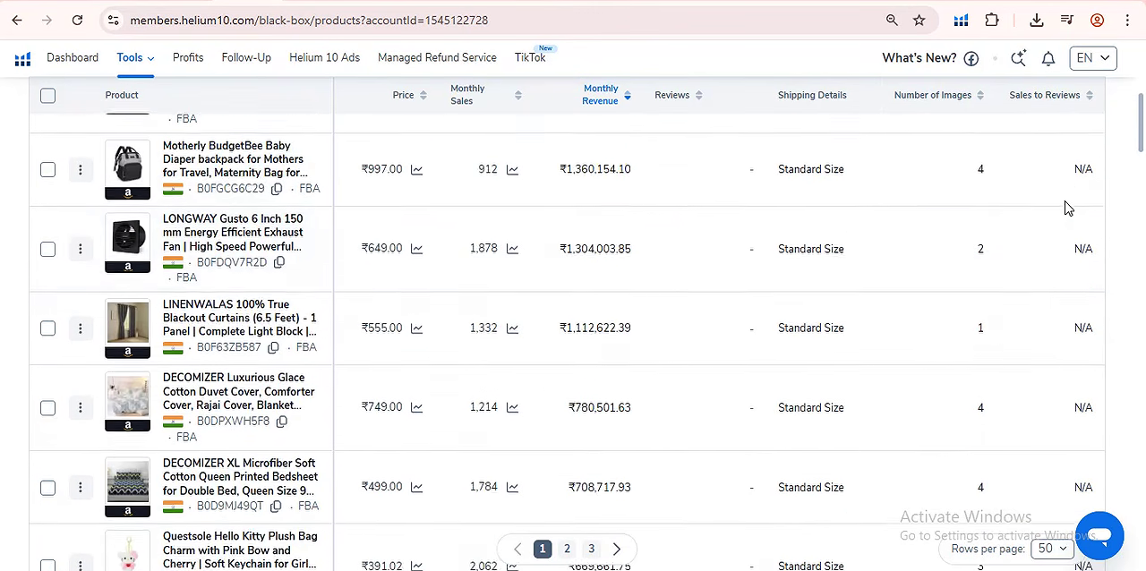
- Check the file formats offered for exporting the Black Box results
{"action": "scroll", "coordinate": [1067, 208], "scroll_direction": "up", "scroll_amount": 5}
{"action": "scroll", "coordinate": [1031, 253], "scroll_direction": "down", "scroll_amount": 2}
{"action": "left_click", "coordinate": [1035, 242]}
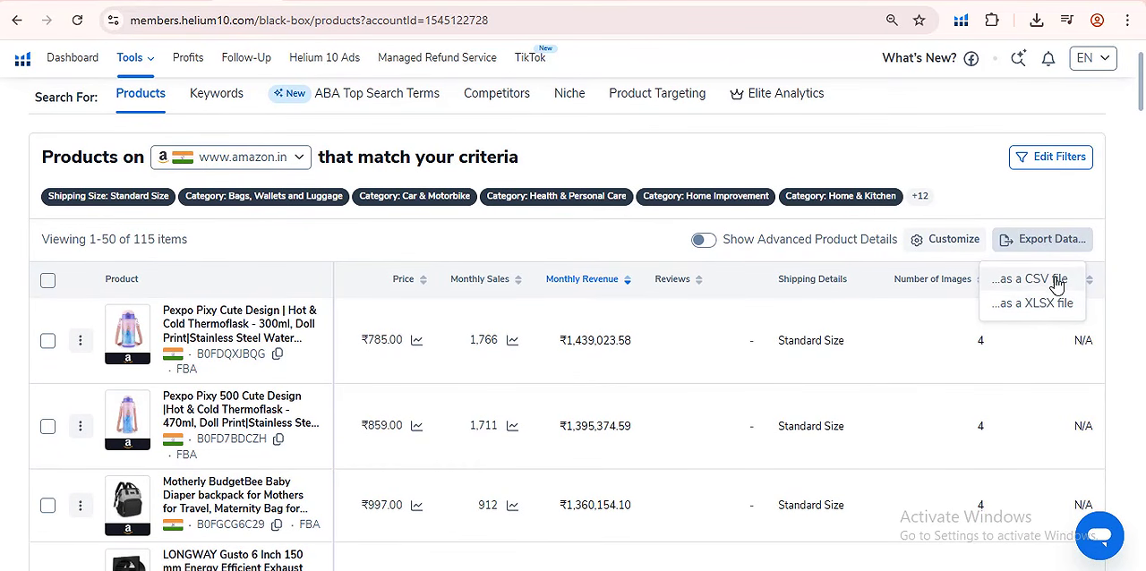
{"action": "left_click", "coordinate": [989, 200]}
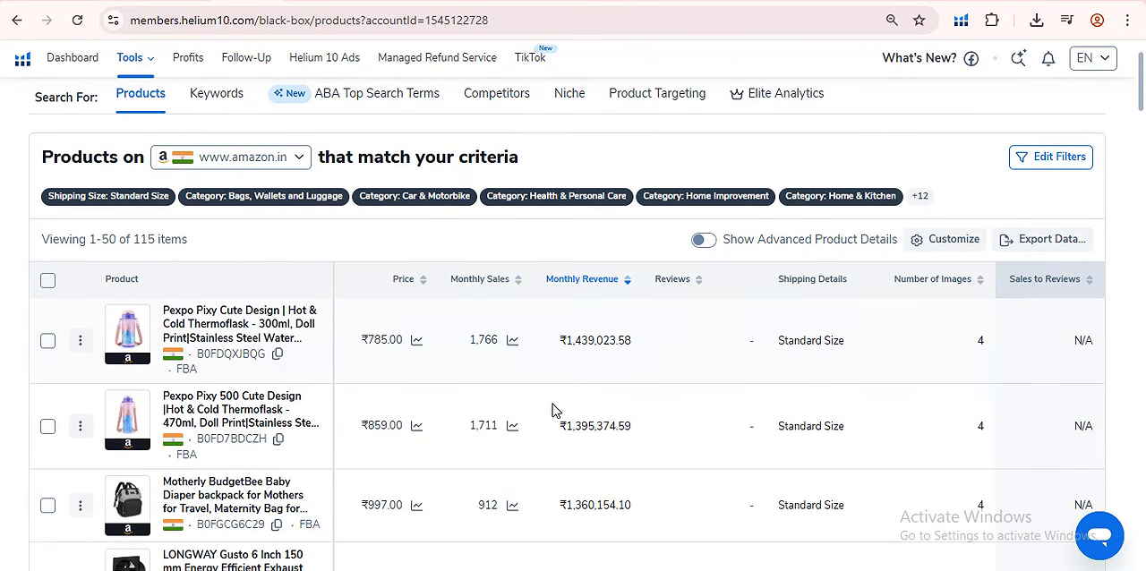
{"action": "scroll", "coordinate": [618, 525], "scroll_direction": "down", "scroll_amount": 10}
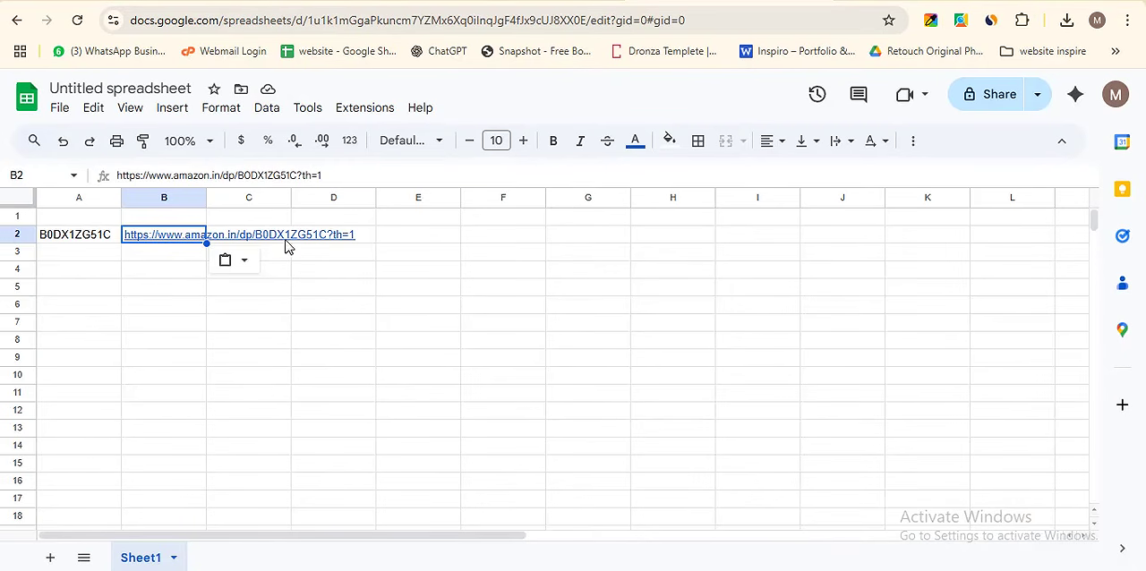
- Record the AUGEN Messi bobblehead's monthly revenue, ₹476,833.93, in cell C2 of the Google Sheets spreadsheet
{"action": "left_click", "coordinate": [278, 237]}
{"action": "right_click", "coordinate": [279, 238]}
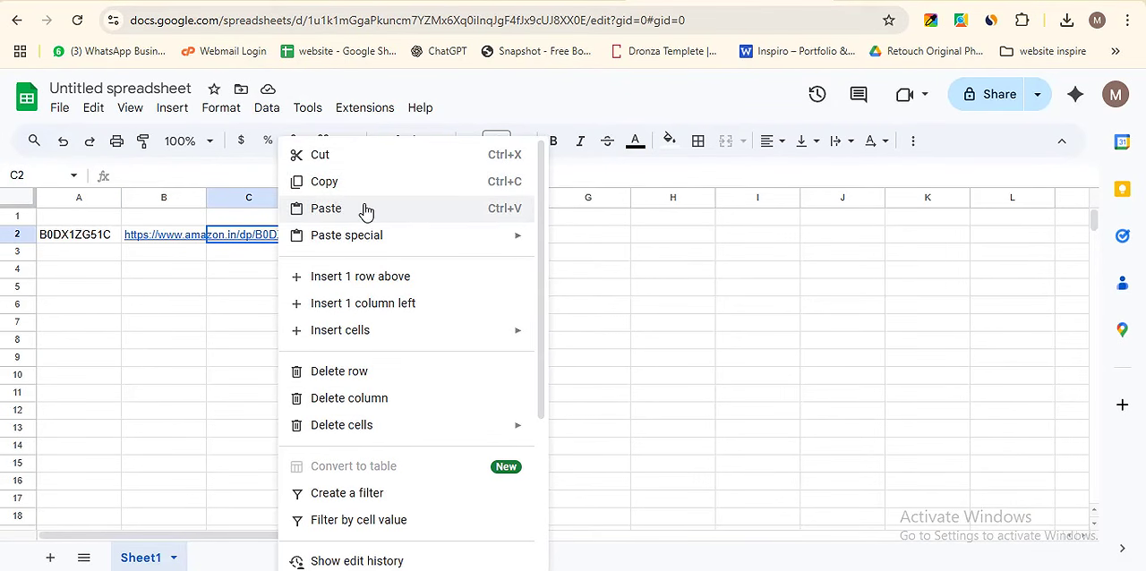
{"action": "left_click", "coordinate": [358, 208]}
{"action": "left_click", "coordinate": [243, 284]}
- Label columns A to E in row 1 as asin, link, sales, ROI % and Easy to source
{"action": "left_click", "coordinate": [333, 235]}
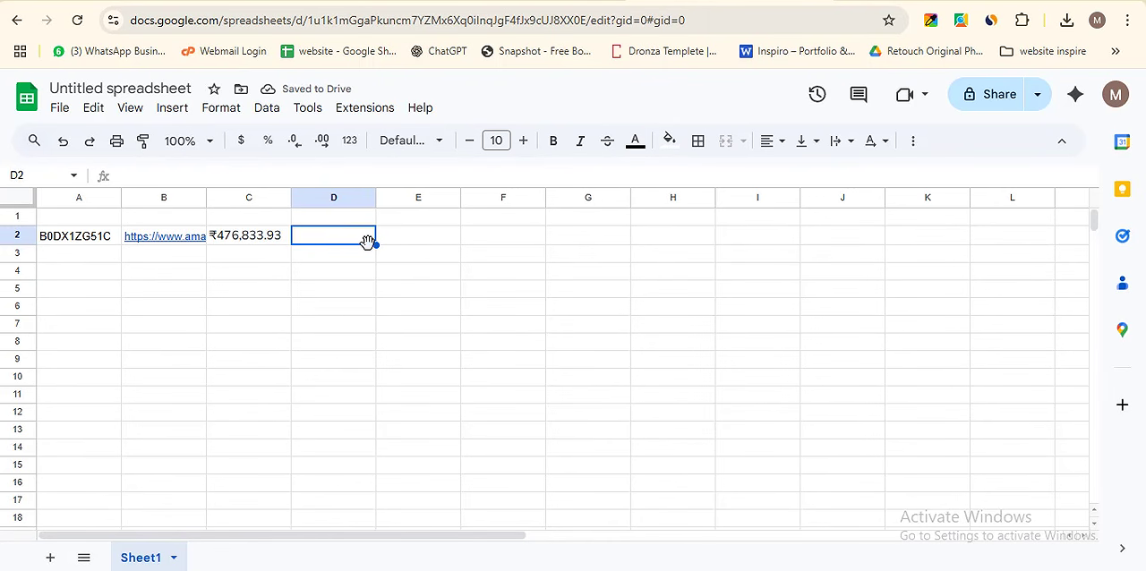
{"action": "key", "text": "Up"}
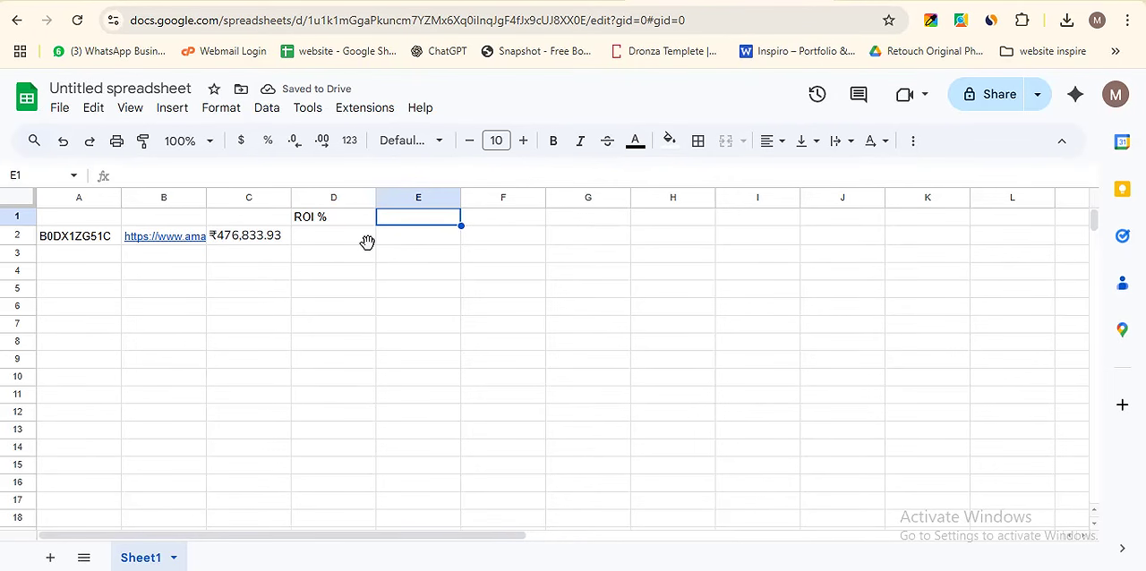
{"action": "type", "text": "Easy to source"}
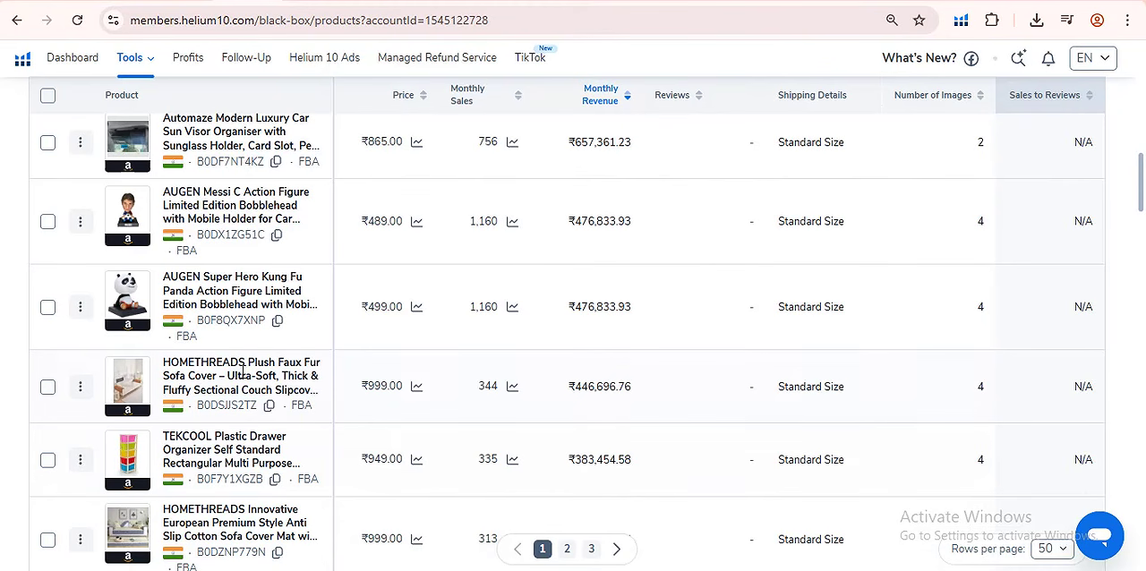
- Copy the AUGEN Kung Fu Panda bobblehead's ASIN, B0F8QX7XNP, from the Black Box results into cell A3 of the spreadsheet
{"action": "scroll", "coordinate": [298, 235], "scroll_direction": "down", "scroll_amount": 2}
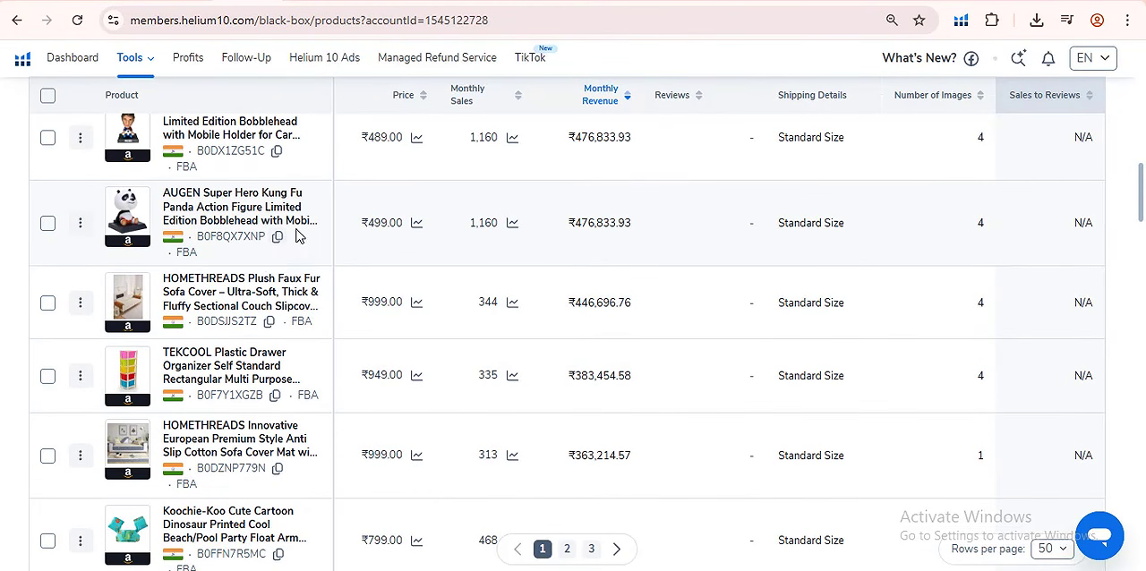
{"action": "left_click", "coordinate": [277, 236]}
{"action": "key", "text": "alt+Tab"}
{"action": "left_click", "coordinate": [88, 257]}
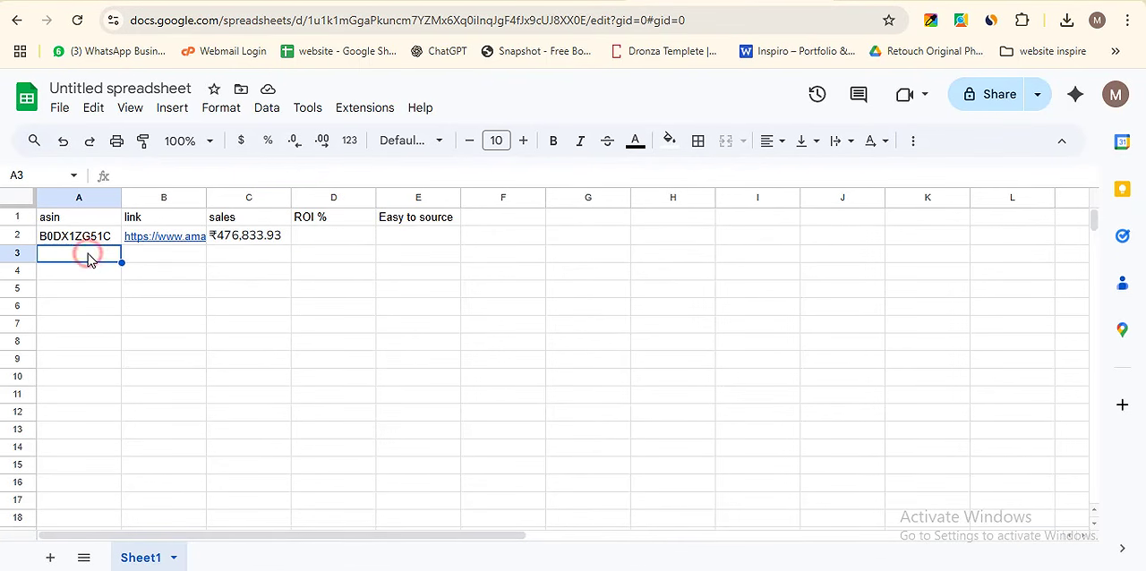
{"action": "right_click", "coordinate": [88, 257]}
{"action": "left_click", "coordinate": [141, 206]}
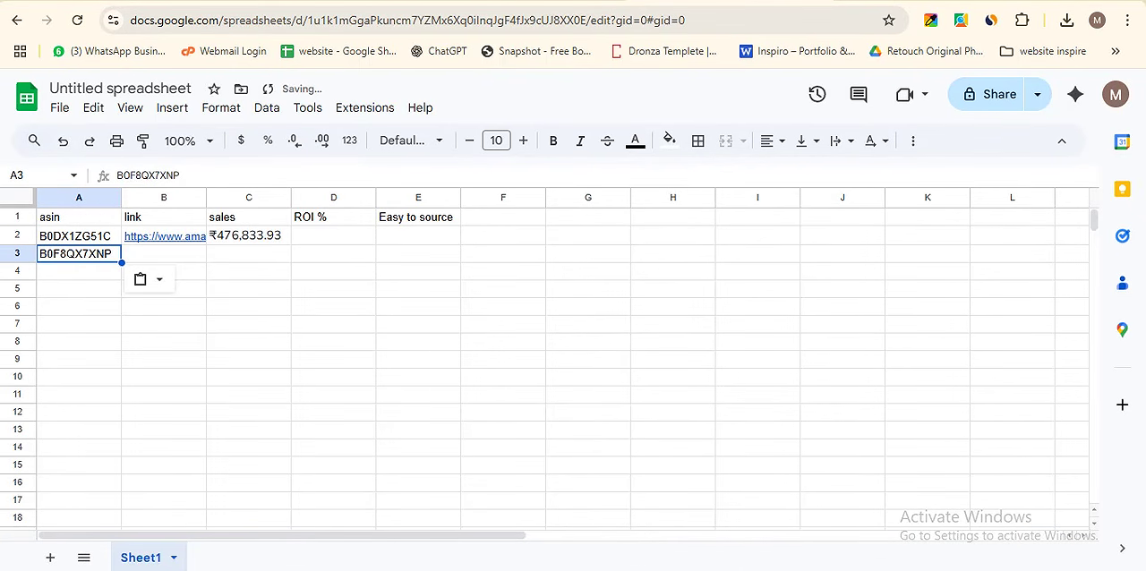
- Examine the remaining products on the first page of Black Box results for further candidates, comparing price, monthly sales and revenue
{"action": "key", "text": "alt+Tab"}
{"action": "scroll", "coordinate": [154, 215], "scroll_direction": "down", "scroll_amount": 4}
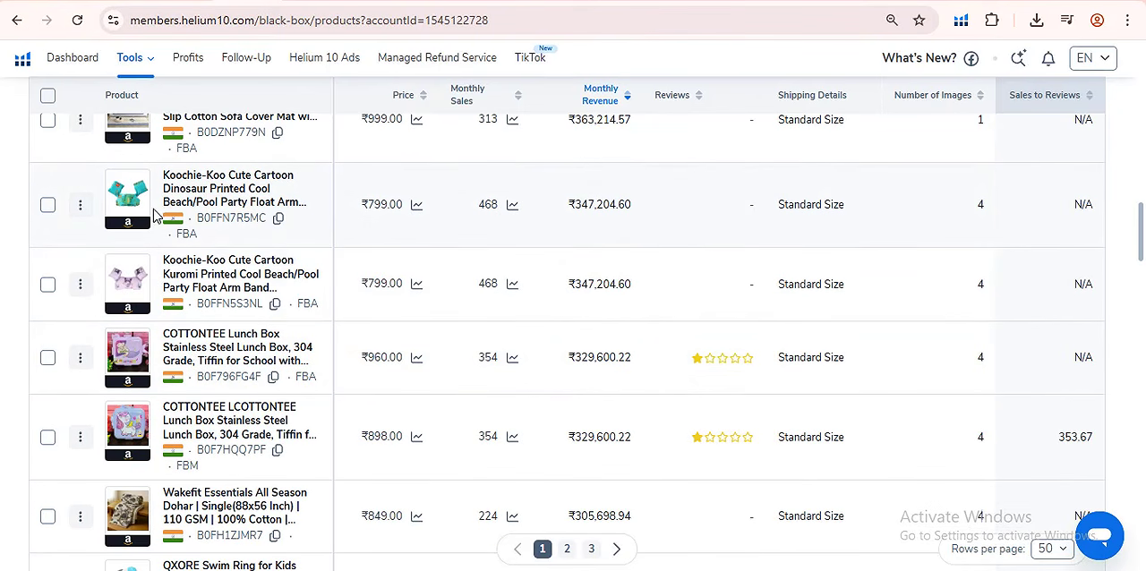
{"action": "scroll", "coordinate": [154, 215], "scroll_direction": "down", "scroll_amount": 2}
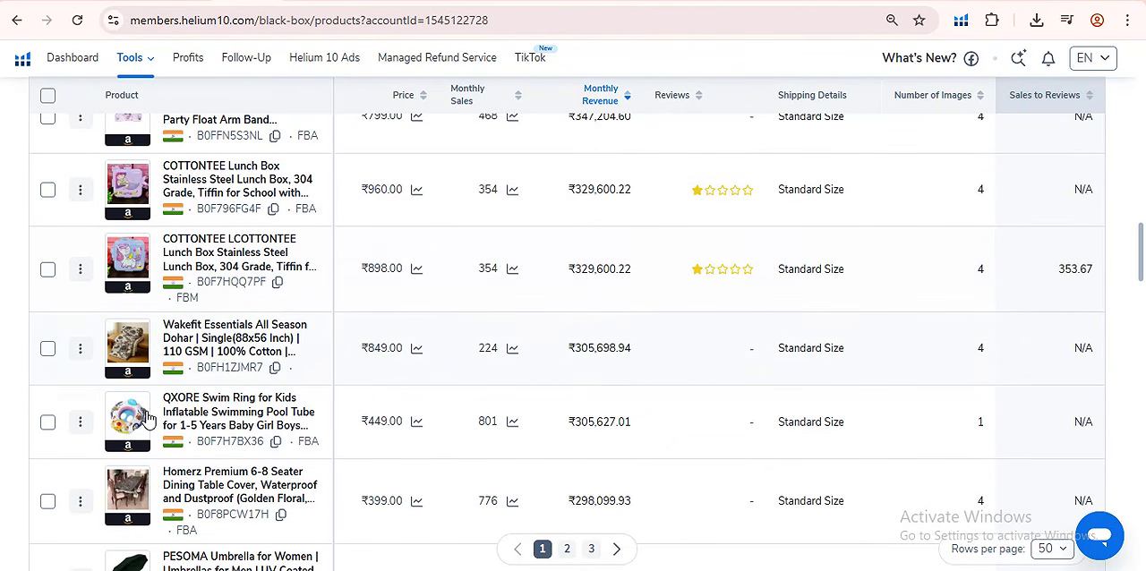
{"action": "scroll", "coordinate": [148, 419], "scroll_direction": "down", "scroll_amount": 1}
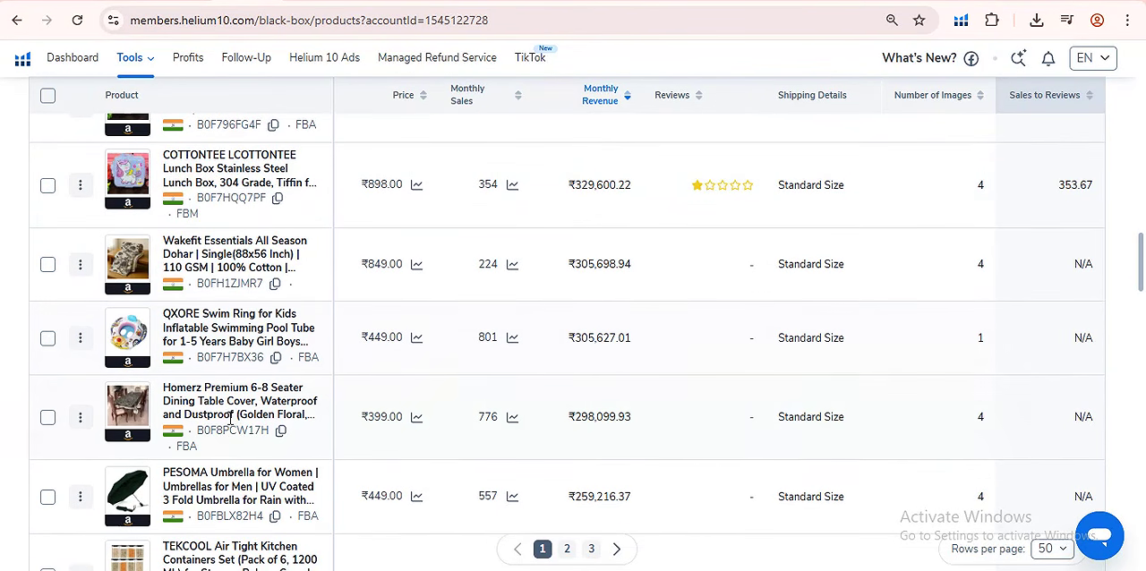
{"action": "scroll", "coordinate": [281, 295], "scroll_direction": "down", "scroll_amount": 3}
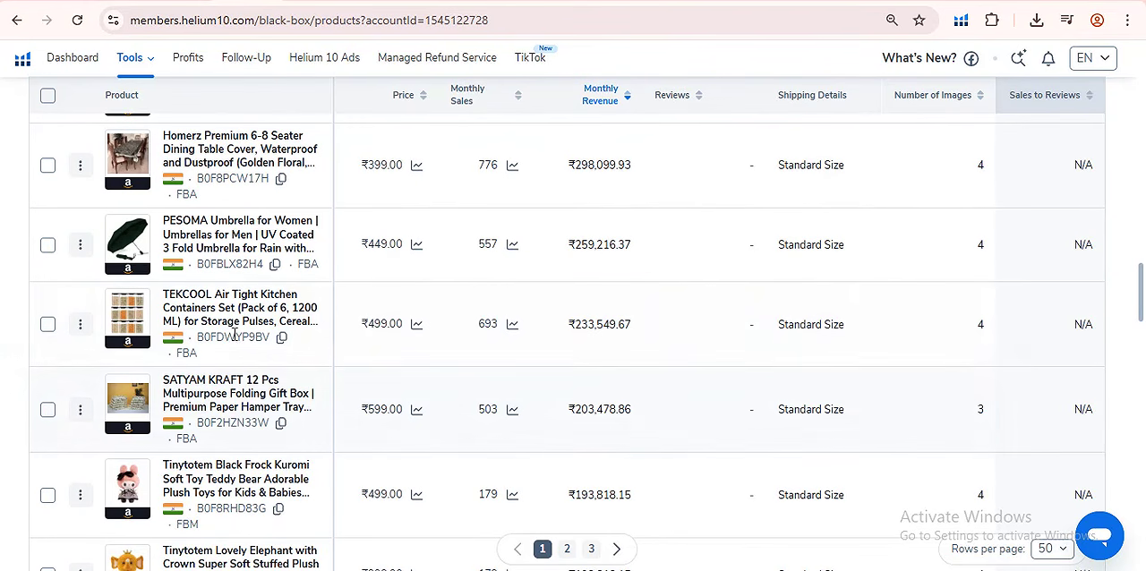
{"action": "scroll", "coordinate": [240, 466], "scroll_direction": "down", "scroll_amount": 1}
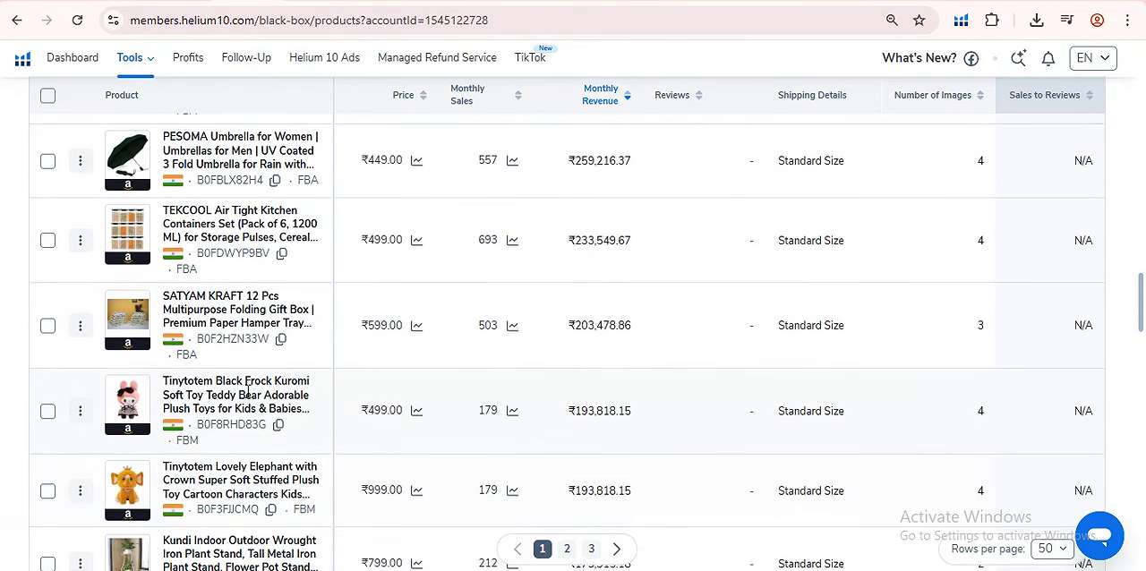
{"action": "scroll", "coordinate": [247, 387], "scroll_direction": "down", "scroll_amount": 2}
{"action": "scroll", "coordinate": [182, 440], "scroll_direction": "down", "scroll_amount": 1}
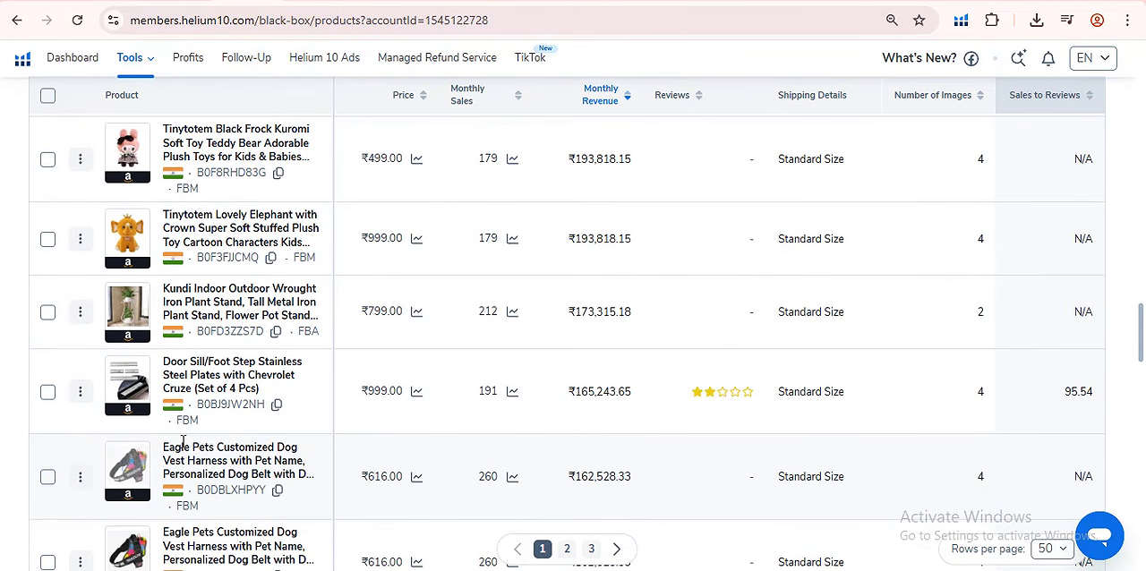
{"action": "scroll", "coordinate": [183, 441], "scroll_direction": "down", "scroll_amount": 1}
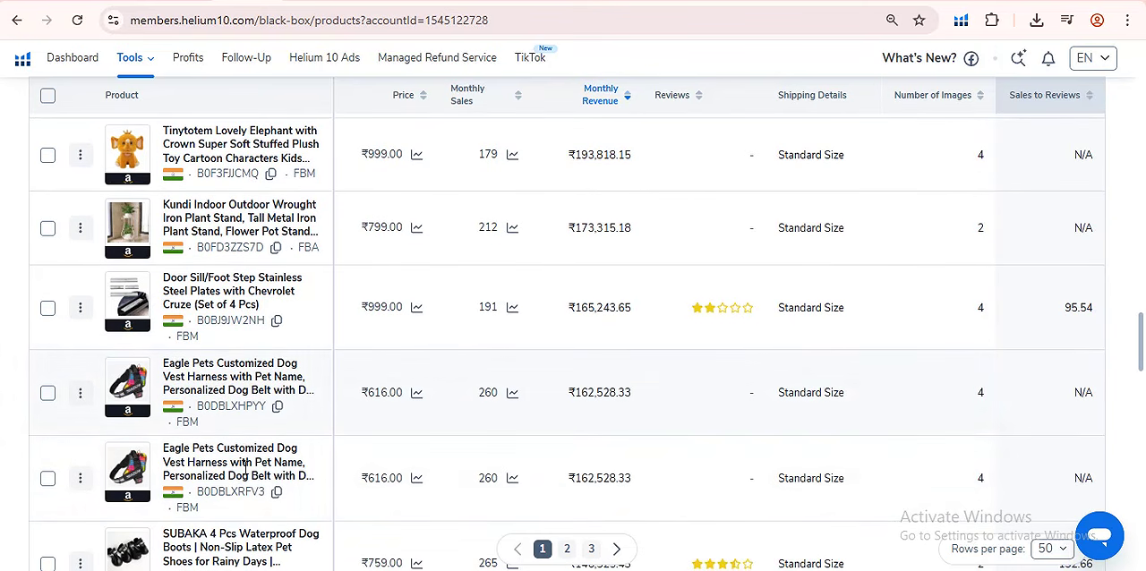
{"action": "scroll", "coordinate": [188, 448], "scroll_direction": "down", "scroll_amount": 7}
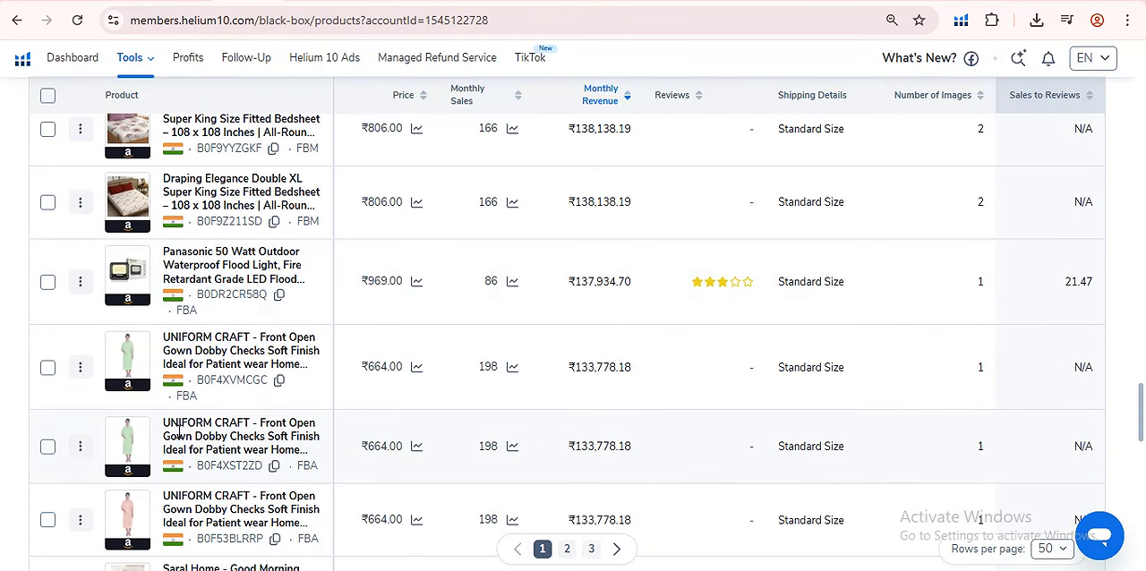
{"action": "scroll", "coordinate": [184, 434], "scroll_direction": "down", "scroll_amount": 6}
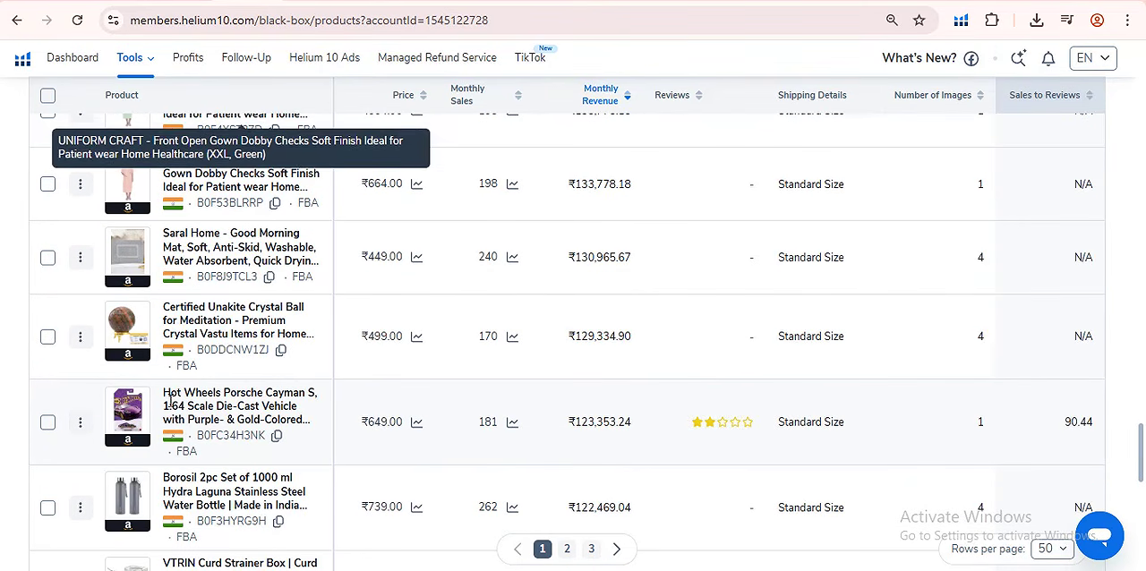
- In the spreadsheet, enter ROI values 30, 25, 40, 15, 35 in D2:D6, sales 1l, 1.5l, 3l, 90k in C3:C6, and 100, 30, 30% in G3:I3
{"action": "mouse_move", "coordinate": [791, 569]}
{"action": "left_click", "coordinate": [792, 501]}
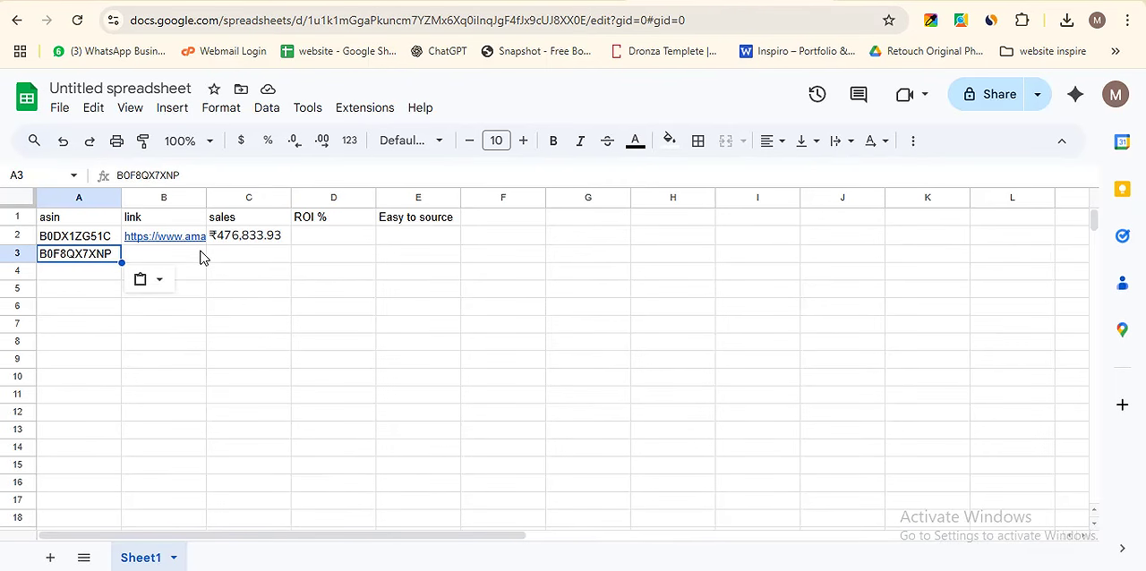
{"action": "left_click", "coordinate": [334, 240]}
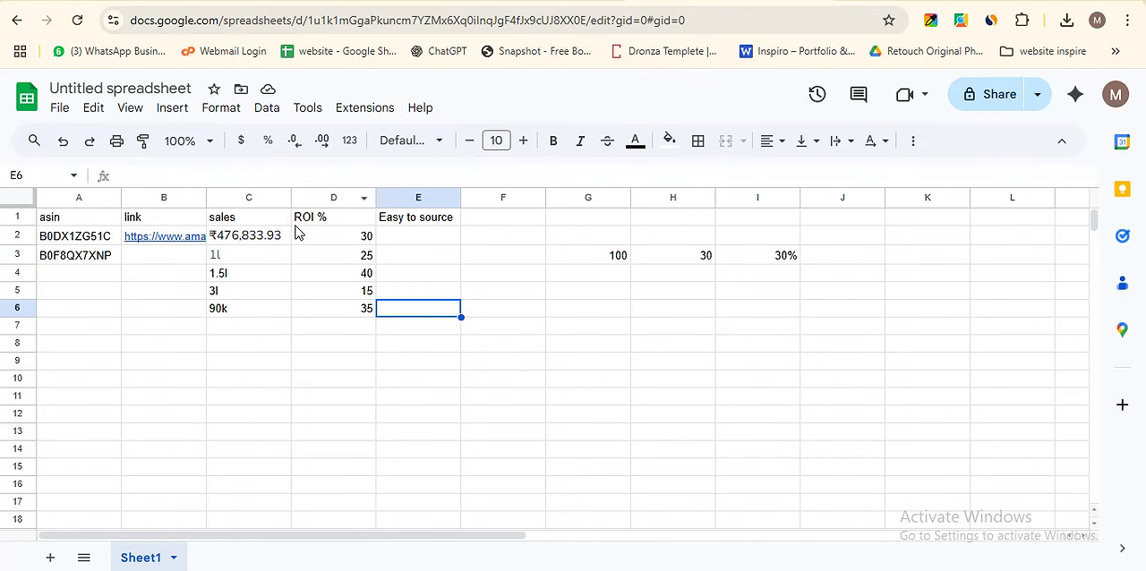
- Sort the sheet by the ROI % column in descending order and select the highest ROI value in D2
{"action": "left_click", "coordinate": [329, 194]}
{"action": "right_click", "coordinate": [329, 194]}
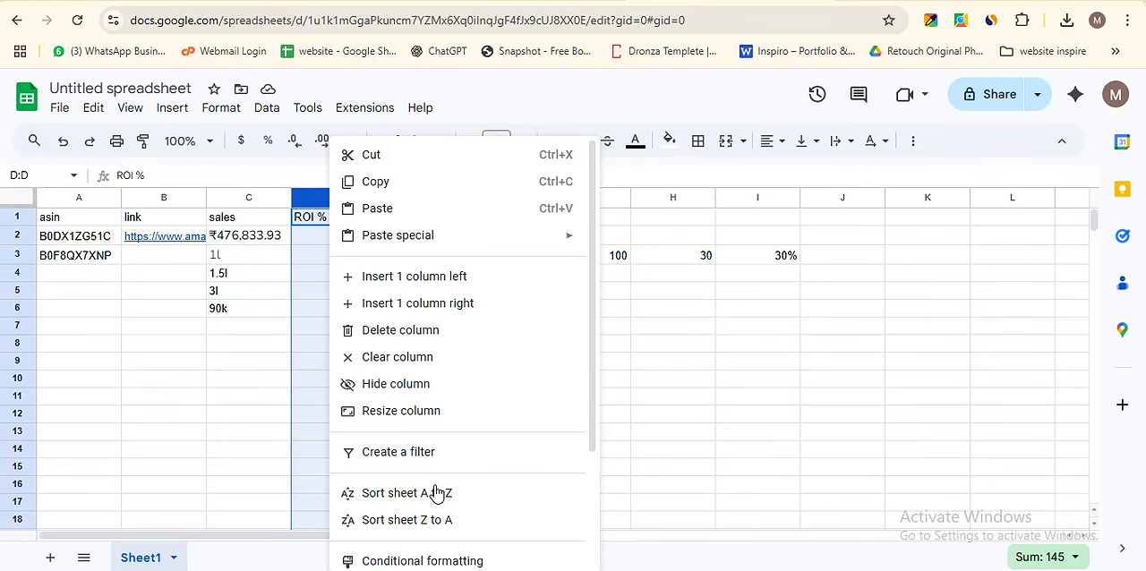
{"action": "left_click", "coordinate": [439, 521]}
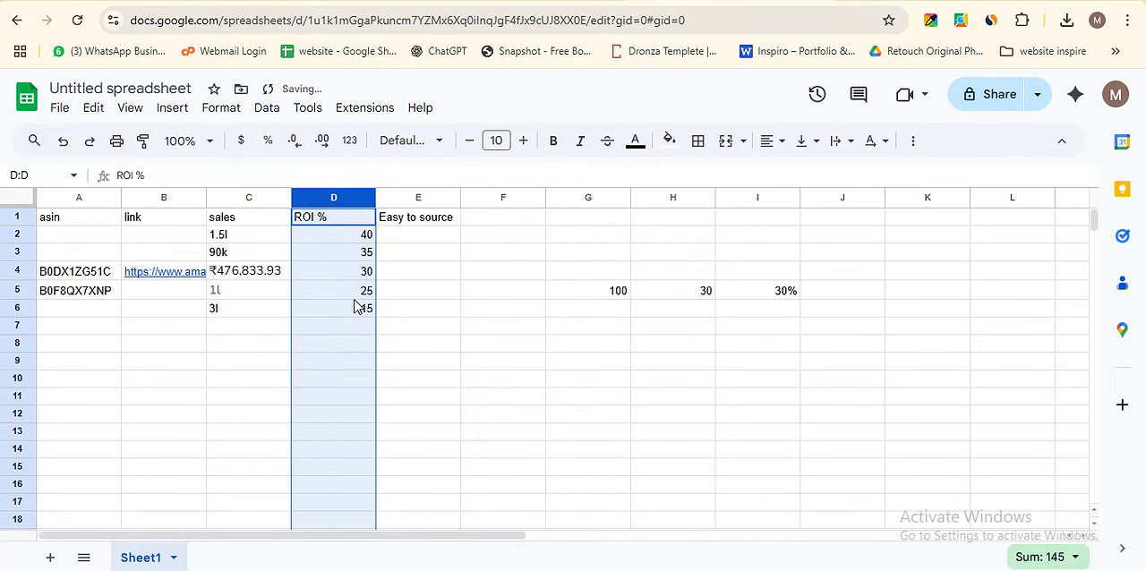
{"action": "left_click", "coordinate": [329, 235]}
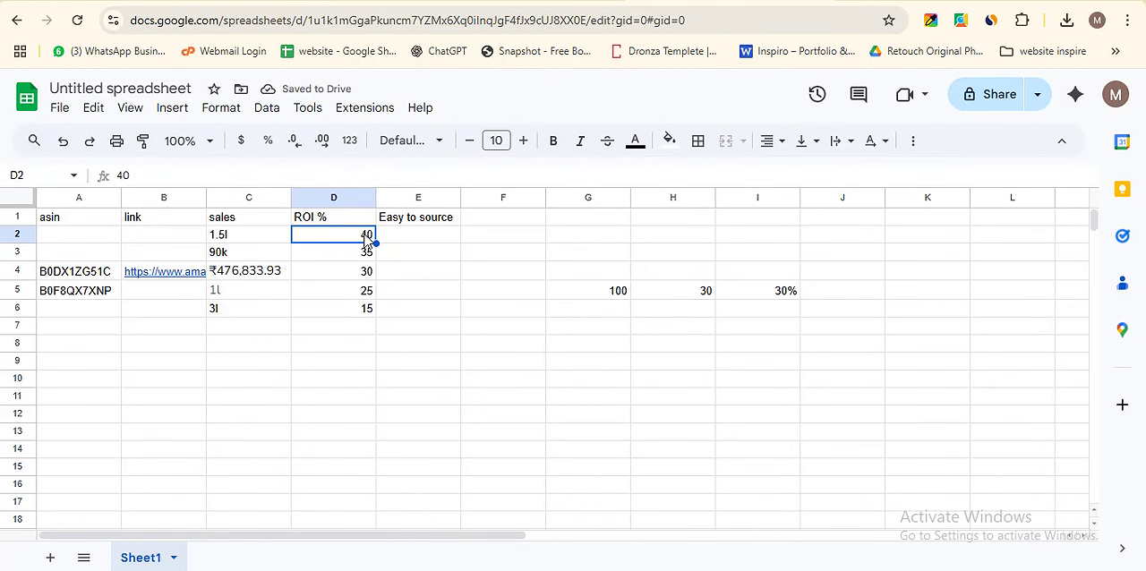